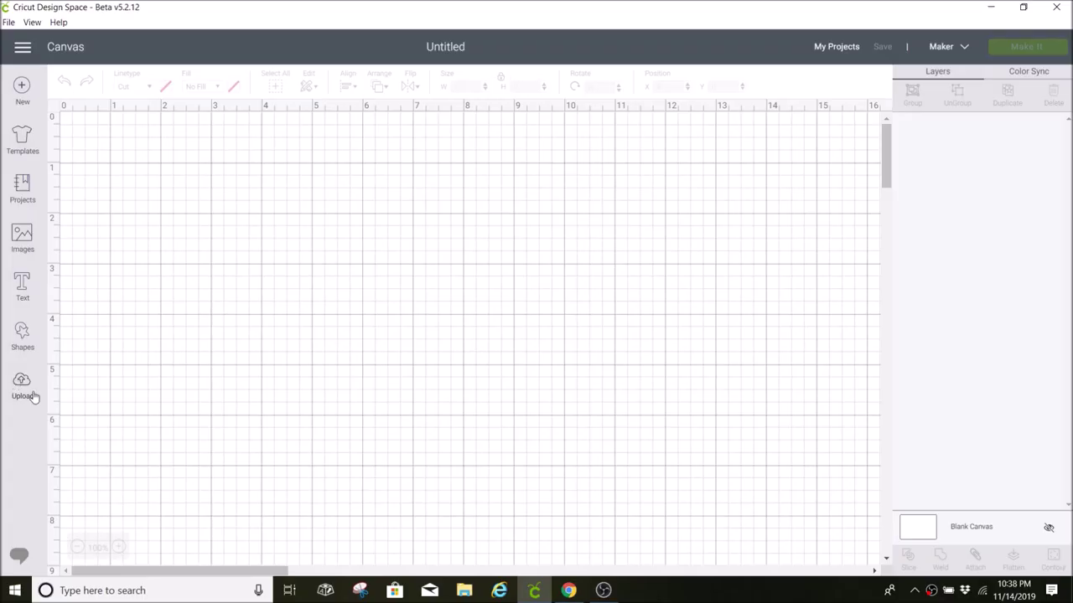
# Upload the 030-19-12 'Baby it's cold outside' SVG and insert it onto the canvas
pyautogui.click(22, 387)
pyautogui.click(284, 283)
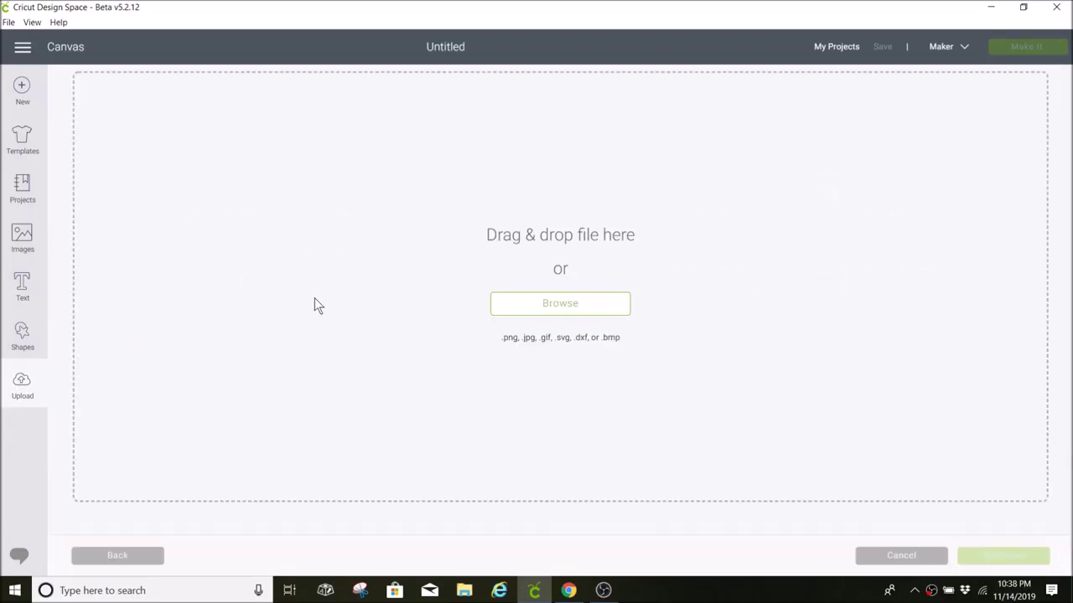
pyautogui.click(542, 304)
pyautogui.doubleClick(870, 360)
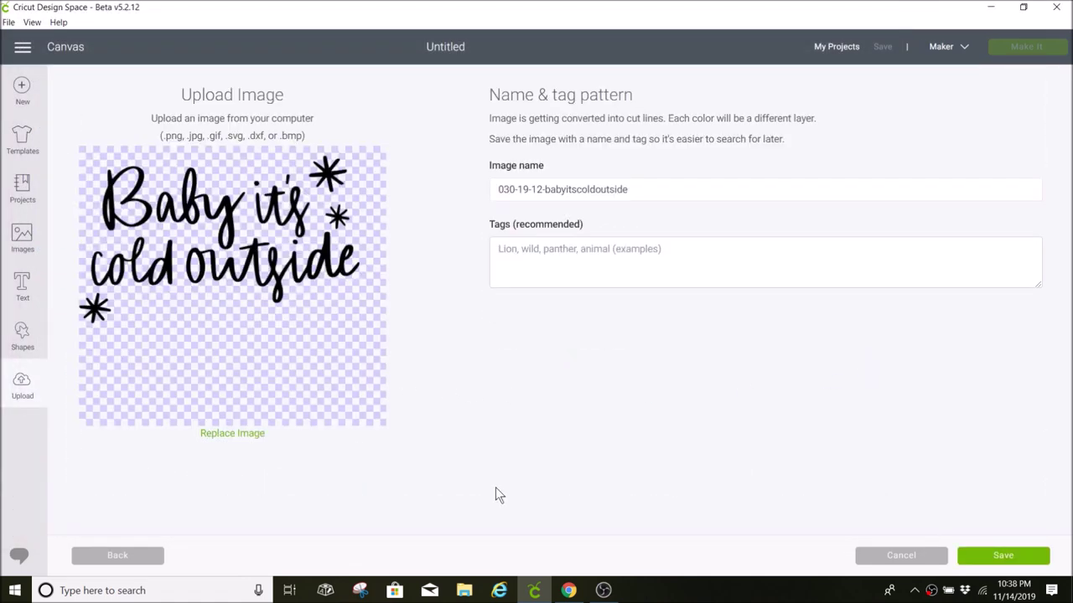
pyautogui.click(1029, 557)
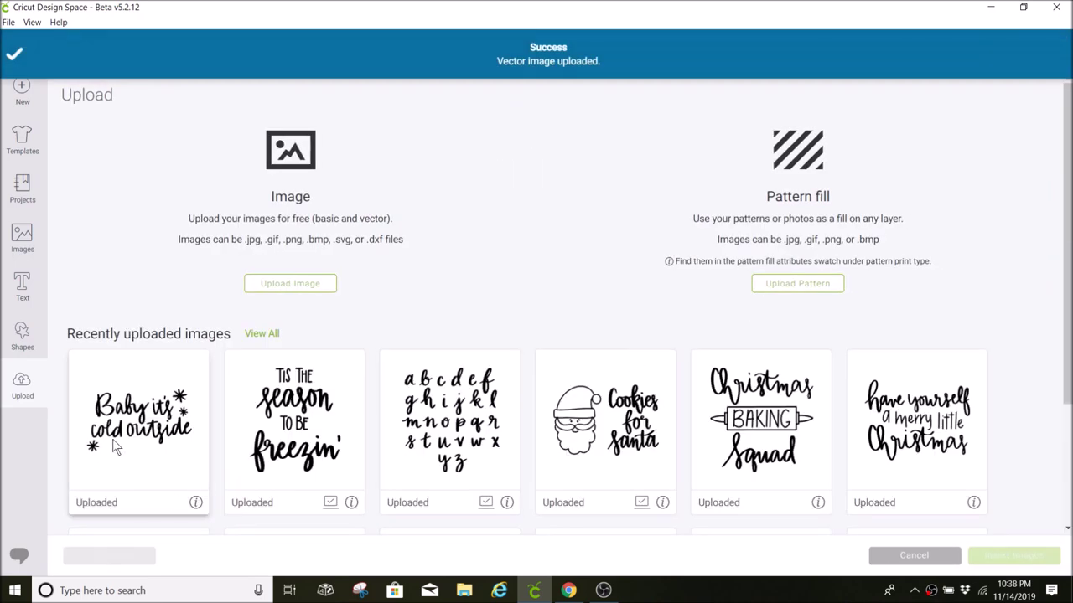
pyautogui.click(112, 439)
pyautogui.click(998, 559)
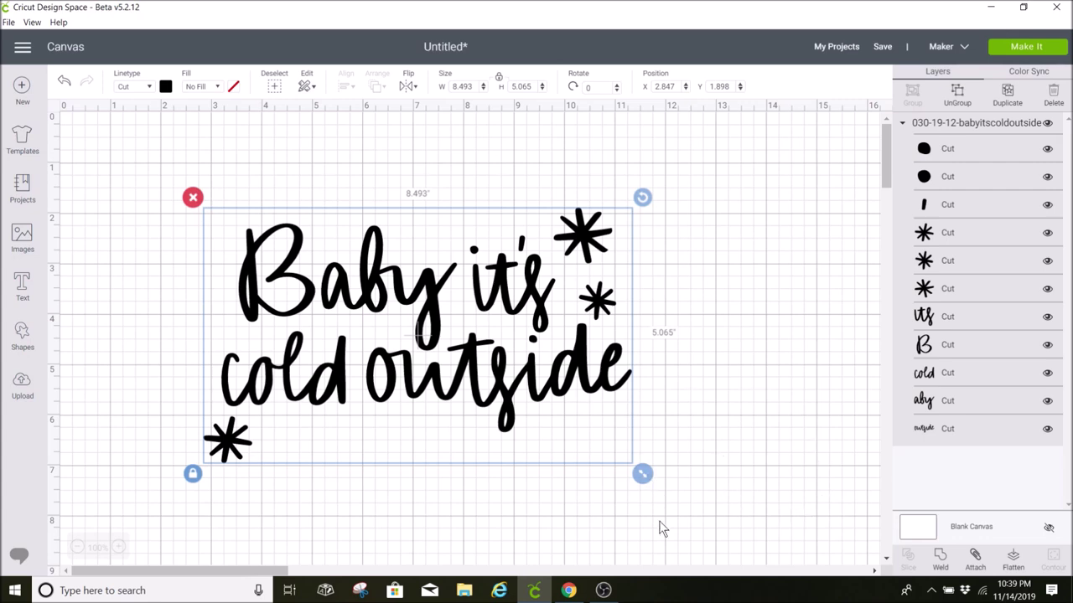
# Ungroup the design and attach the B to the rest of Baby
pyautogui.click(956, 98)
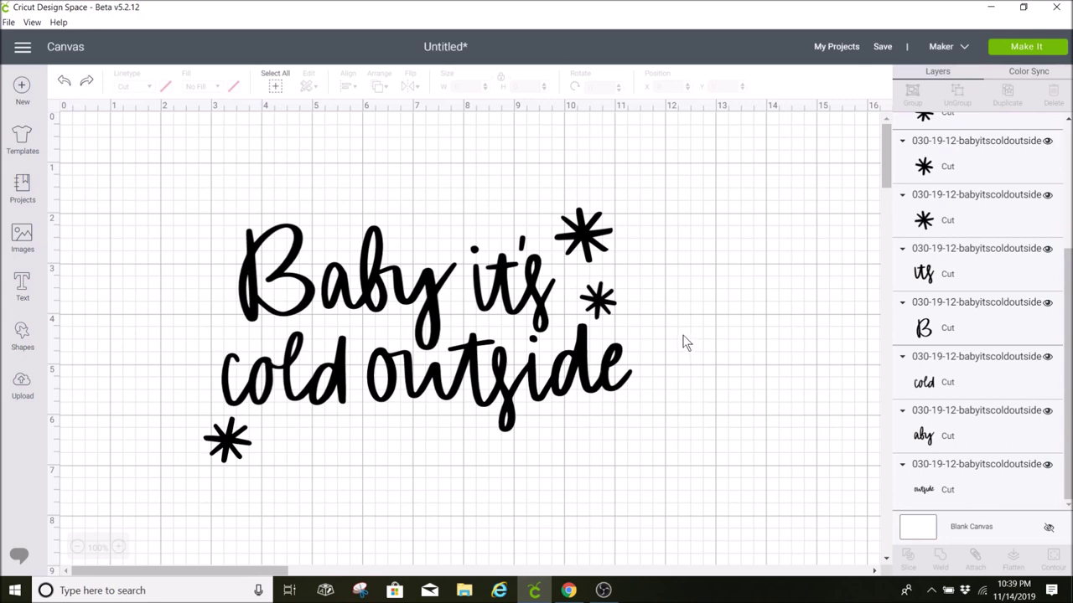
pyautogui.click(272, 289)
pyautogui.keyDown('shift'); pyautogui.click(377, 284); pyautogui.keyUp('shift')
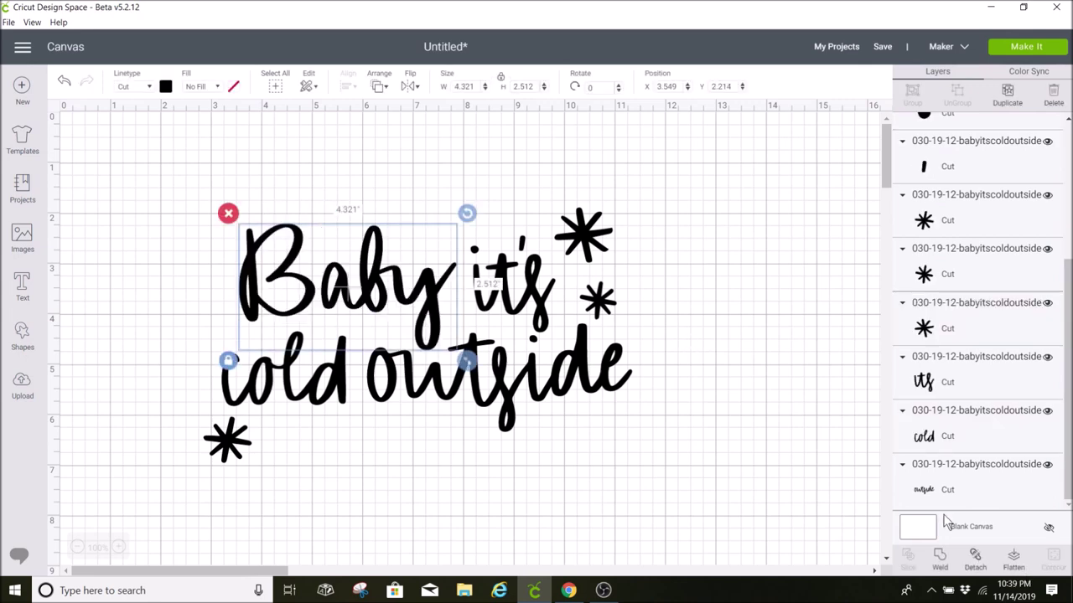
pyautogui.click(533, 262)
# Attach the apostrophe and letters of it's together
pyautogui.click(526, 244)
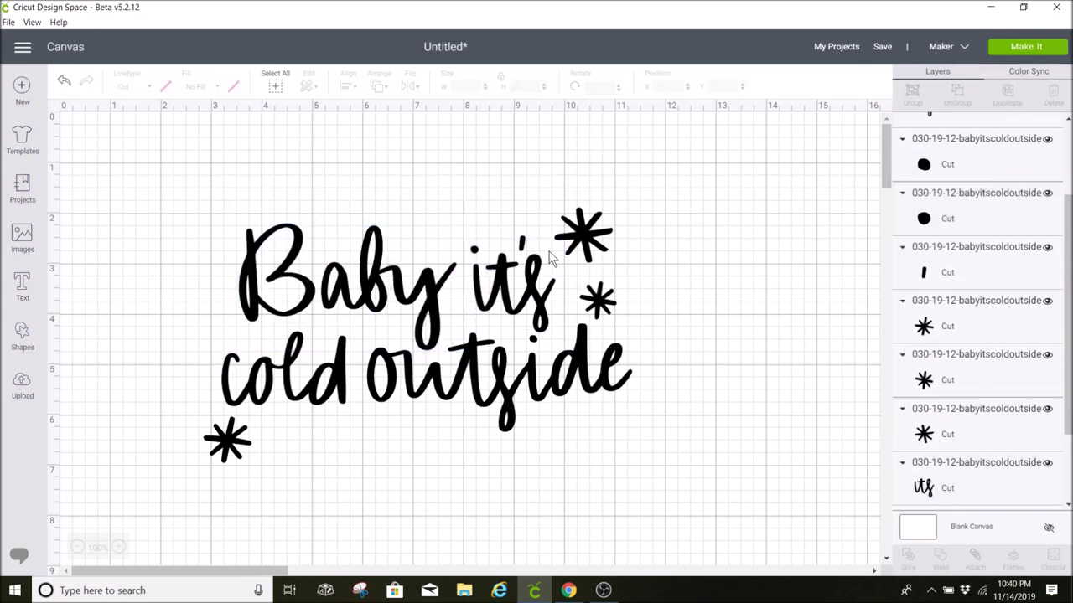
pyautogui.click(524, 248)
pyautogui.keyDown('shift'); pyautogui.click(503, 285); pyautogui.keyUp('shift')
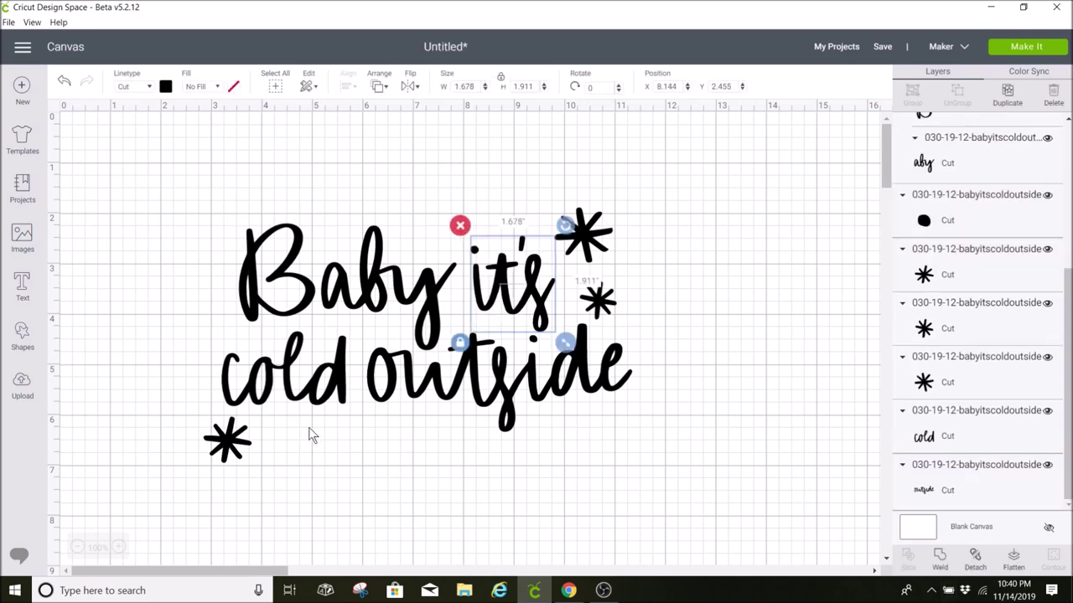
pyautogui.click(473, 386)
# Attach outside to its i dot and tilt Baby counter-clockwise
pyautogui.keyDown('shift'); pyautogui.click(534, 347); pyautogui.keyUp('shift')
pyautogui.click(991, 561)
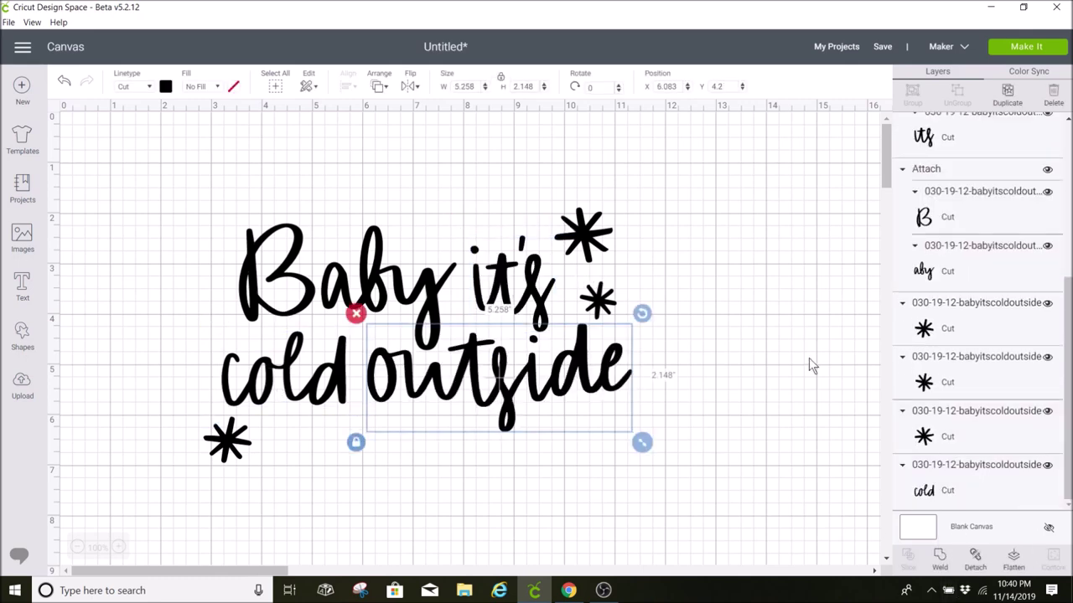
pyautogui.click(553, 339)
pyautogui.click(372, 298)
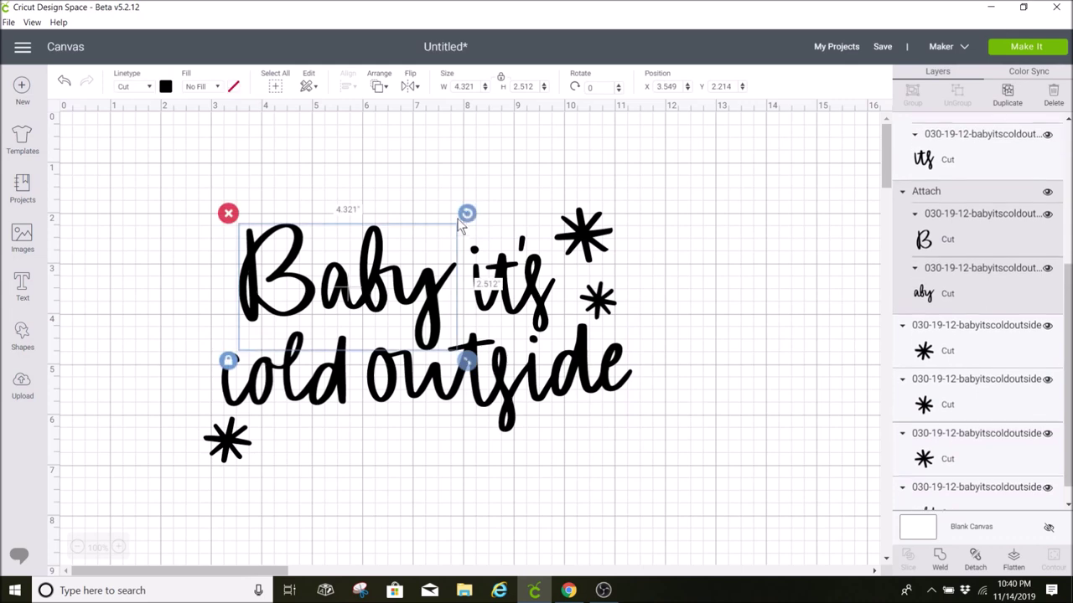
pyautogui.moveTo(469, 211); pyautogui.dragTo(447, 190)
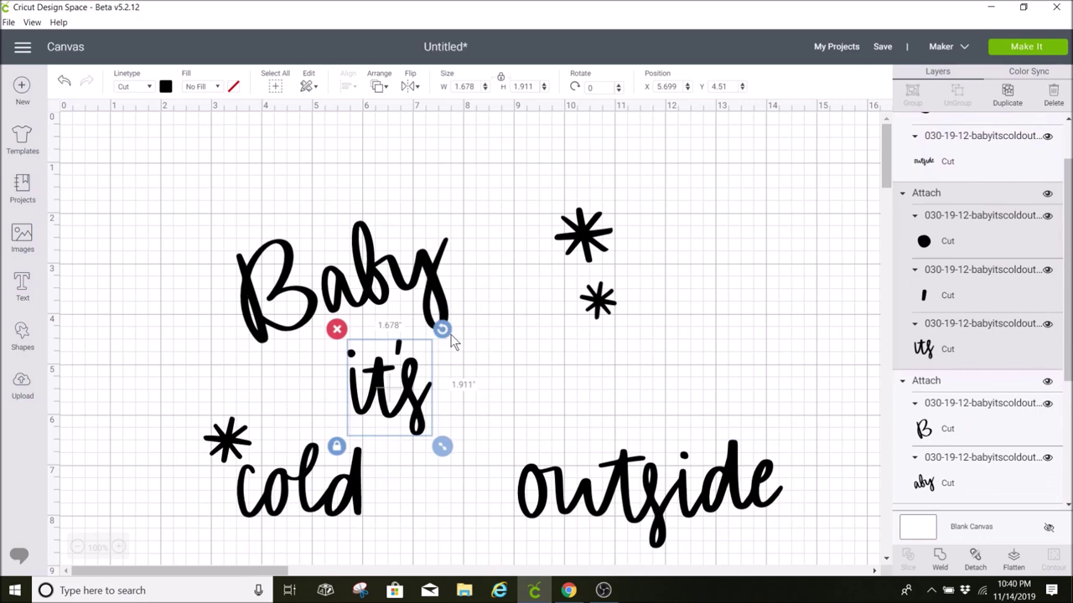
# Move cold up beside it's and tilt it to rise like the other words
pyautogui.moveTo(443, 323); pyautogui.dragTo(417, 315)
pyautogui.moveTo(345, 469); pyautogui.dragTo(532, 352)
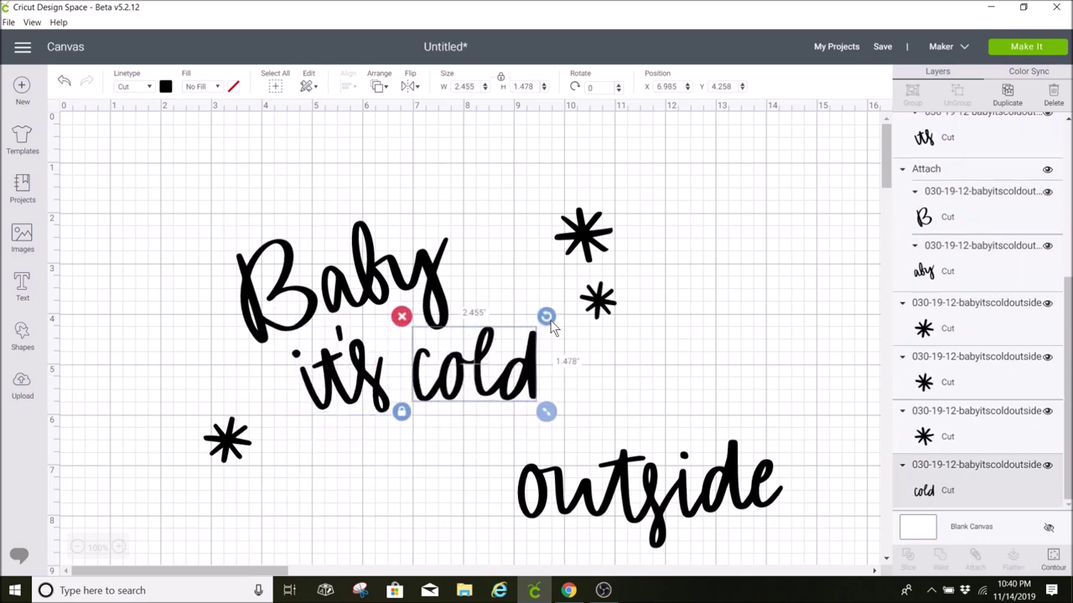
pyautogui.moveTo(546, 313)
pyautogui.mouseDown()
pyautogui.moveTo(536, 296)
pyautogui.moveTo(560, 317)
pyautogui.moveTo(553, 304)
pyautogui.mouseUp()
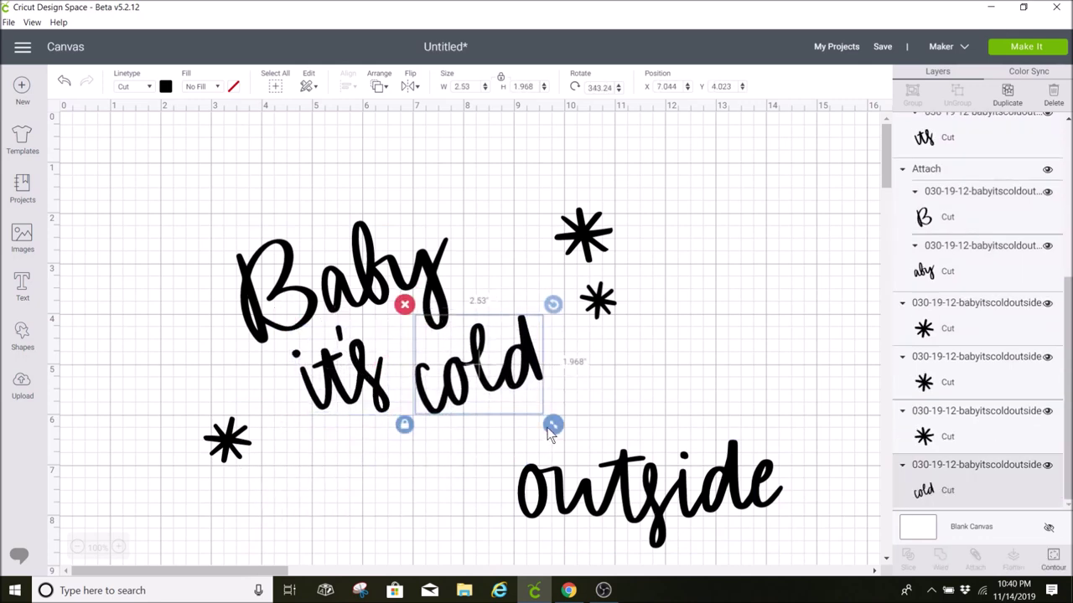
pyautogui.moveTo(482, 369); pyautogui.dragTo(467, 347)
# Place outside below it's cold, tilted upward and enlarged
pyautogui.moveTo(650, 494); pyautogui.dragTo(460, 474)
pyautogui.moveTo(607, 407); pyautogui.dragTo(579, 374)
pyautogui.moveTo(498, 467)
pyautogui.mouseDown()
pyautogui.moveTo(476, 459)
pyautogui.moveTo(513, 454)
pyautogui.mouseUp()
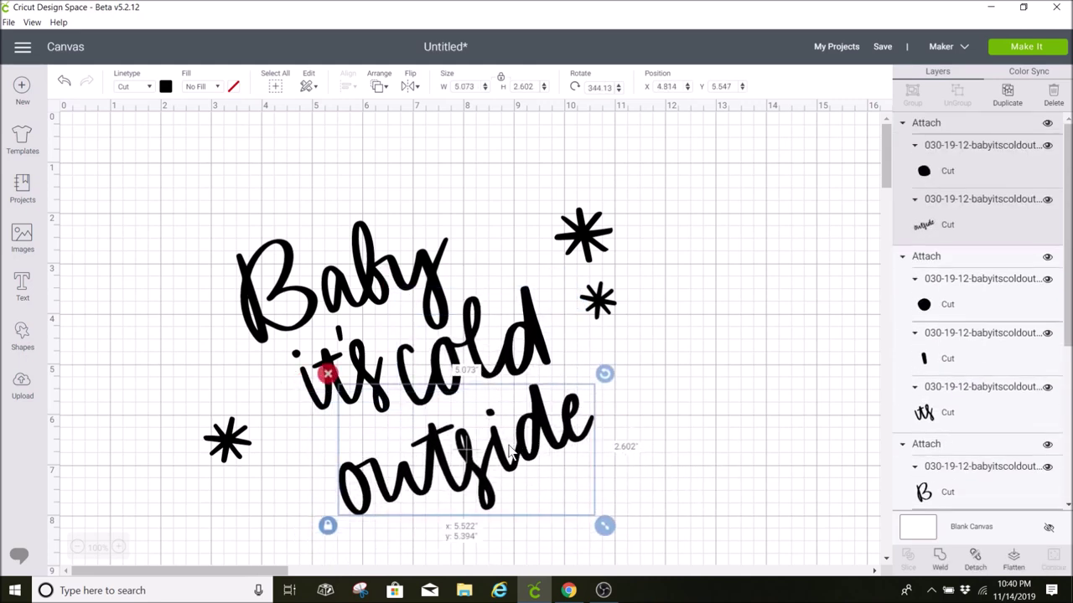
pyautogui.moveTo(604, 523); pyautogui.dragTo(654, 553)
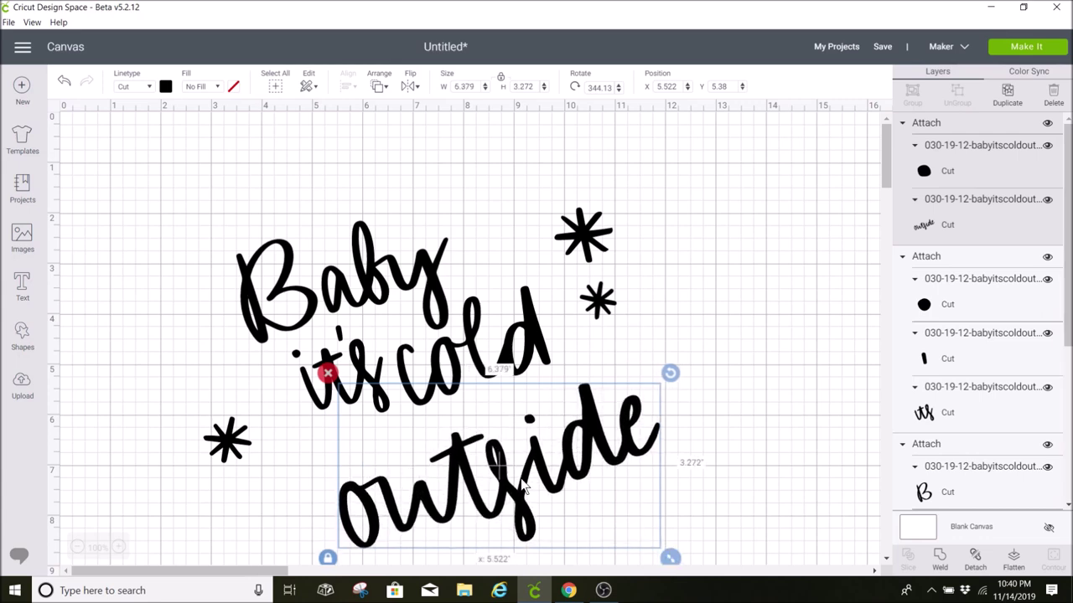
pyautogui.moveTo(519, 469); pyautogui.dragTo(533, 486)
# Fine-tune the positions of it's, cold and outside, opening a gap before cold
pyautogui.click(352, 381)
pyautogui.click(416, 442)
pyautogui.click(362, 355)
pyautogui.click(362, 355)
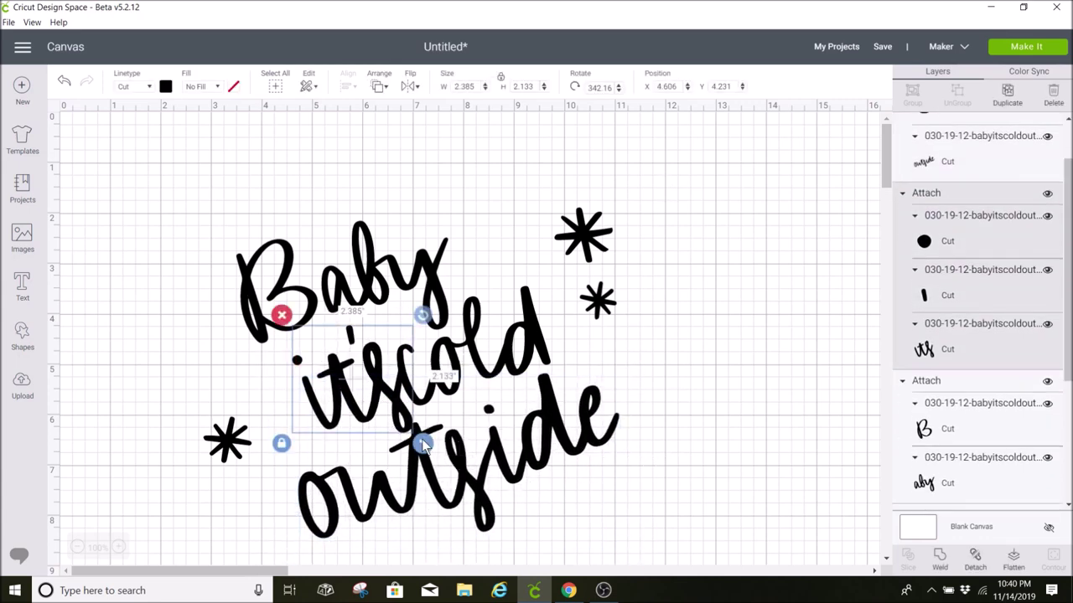
pyautogui.click(360, 402)
pyautogui.moveTo(362, 355); pyautogui.dragTo(358, 380)
pyautogui.click(348, 373)
pyautogui.click(348, 373)
pyautogui.click(415, 436)
pyautogui.moveTo(460, 327); pyautogui.dragTo(466, 330)
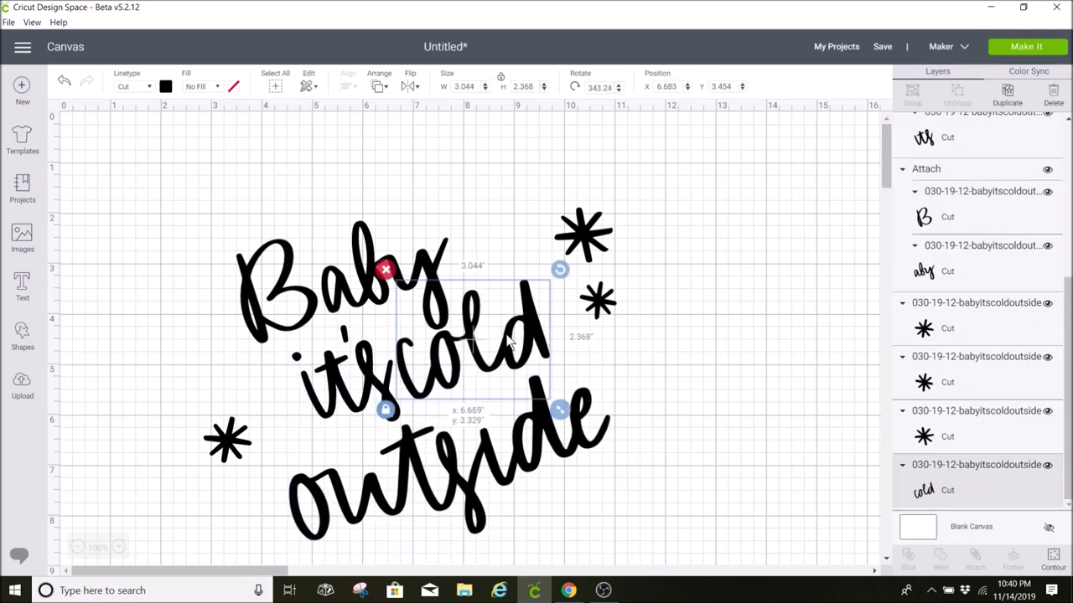
pyautogui.click(342, 381)
pyautogui.moveTo(342, 381); pyautogui.dragTo(331, 394)
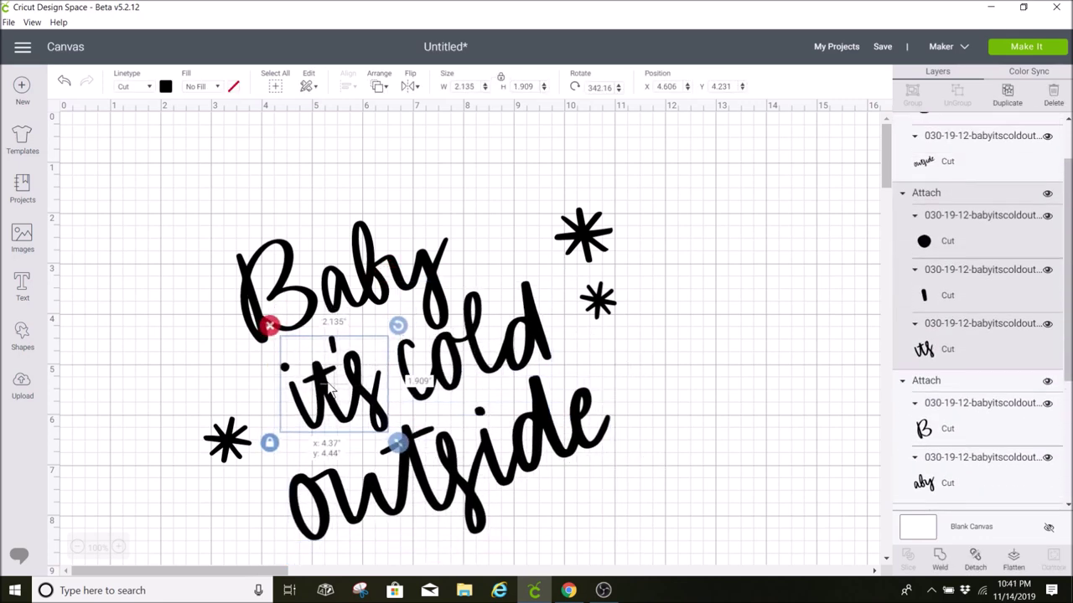
# Shift it's slightly and shrink outside, repositioning it beneath it's cold
pyautogui.click(495, 356)
pyautogui.click(423, 452)
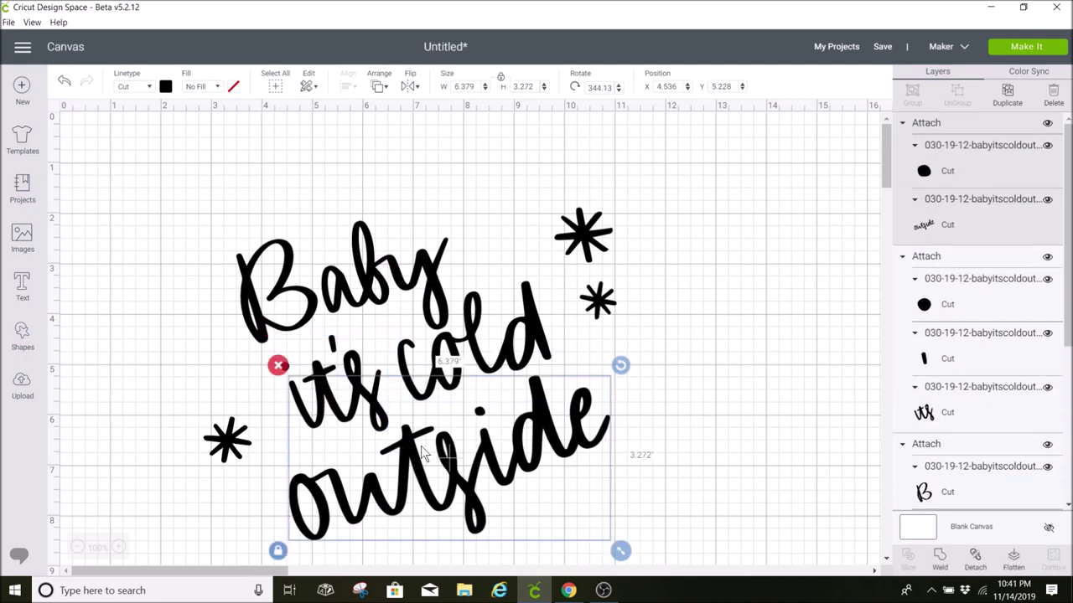
pyautogui.click(390, 373)
pyautogui.moveTo(390, 373); pyautogui.dragTo(353, 405)
pyautogui.click(358, 403)
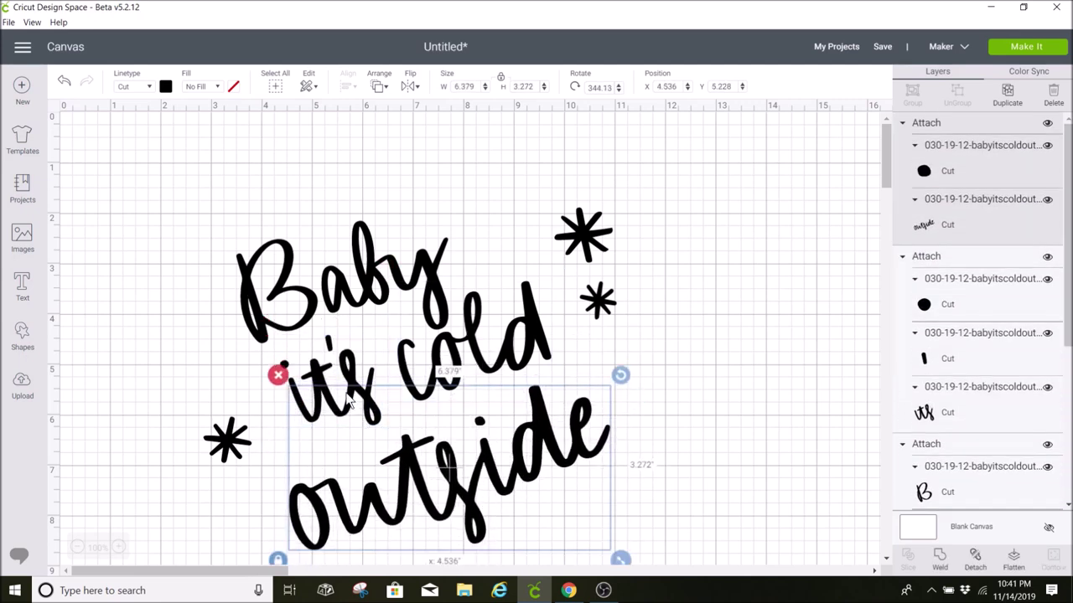
pyautogui.moveTo(618, 559); pyautogui.dragTo(599, 548)
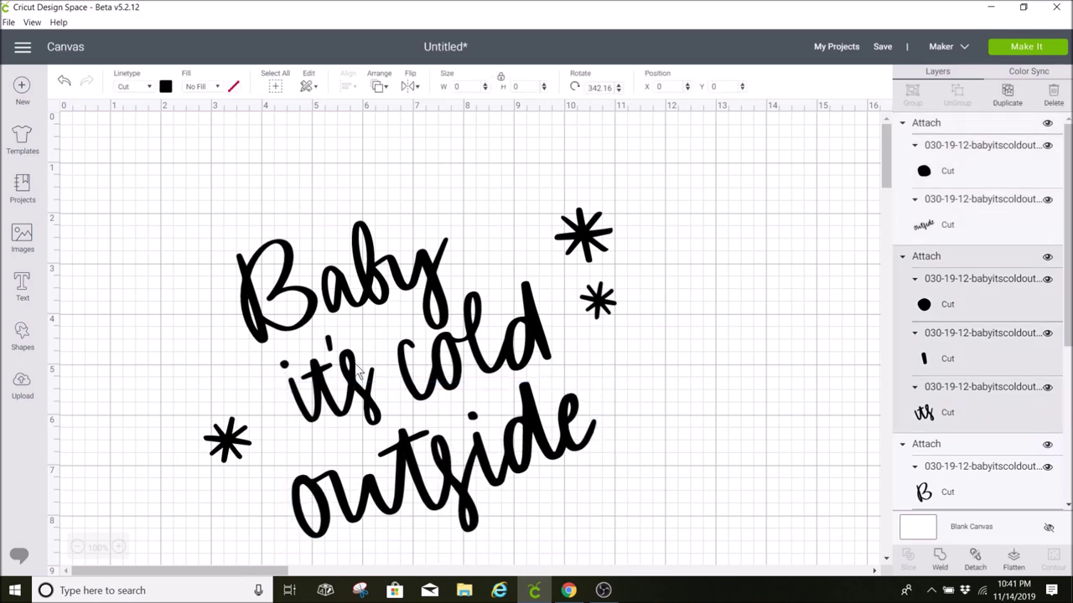
pyautogui.click(362, 394)
pyautogui.click(388, 392)
pyautogui.moveTo(388, 392); pyautogui.dragTo(392, 429)
# Send outside behind the other words and raise it's slightly
pyautogui.rightClick(423, 460)
pyautogui.click(474, 269)
pyautogui.click(334, 379)
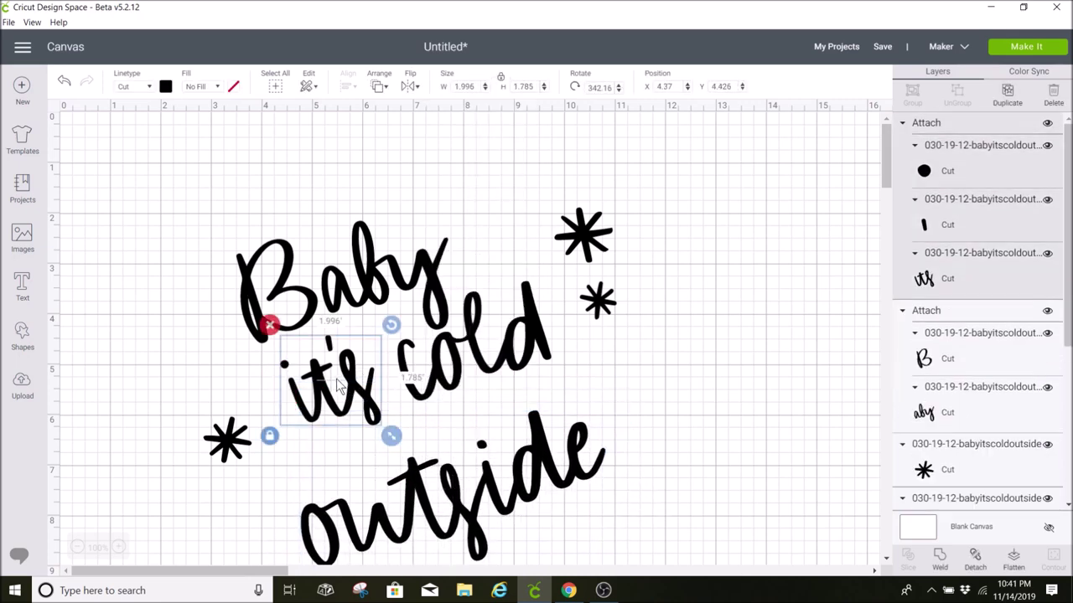
pyautogui.moveTo(337, 379); pyautogui.dragTo(333, 362)
pyautogui.click(448, 376)
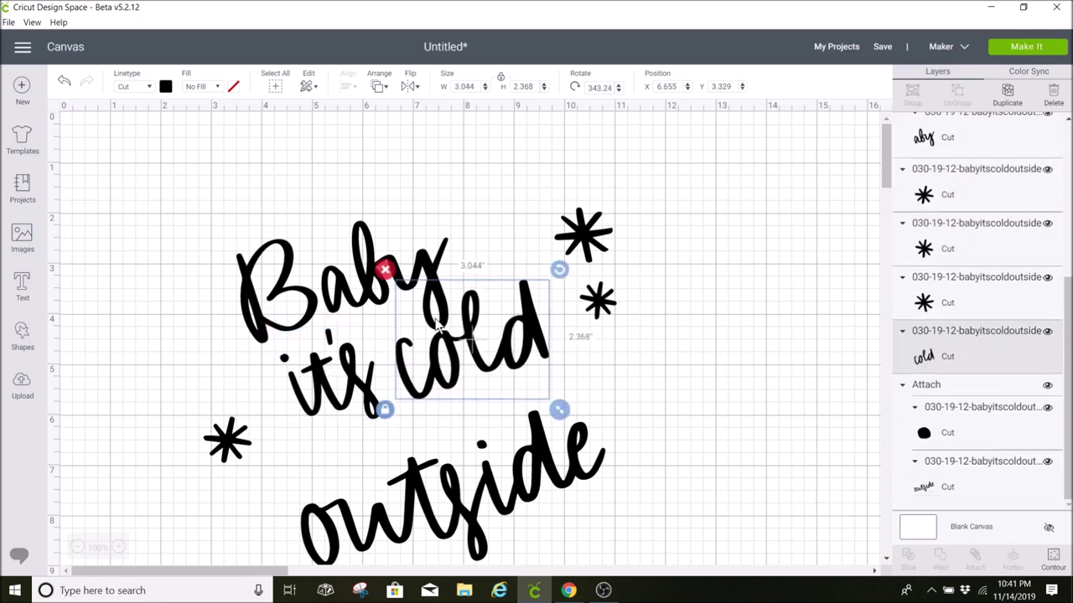
pyautogui.click(436, 325)
pyautogui.click(543, 247)
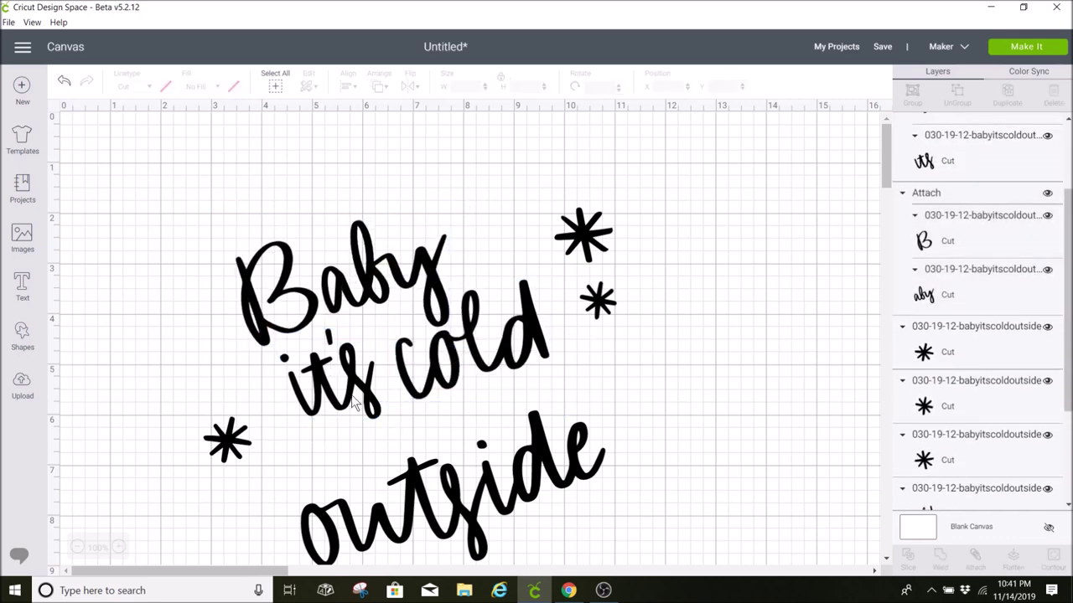
# Move outside up closer to it's cold and the top-right asterisk above cold
pyautogui.click(351, 390)
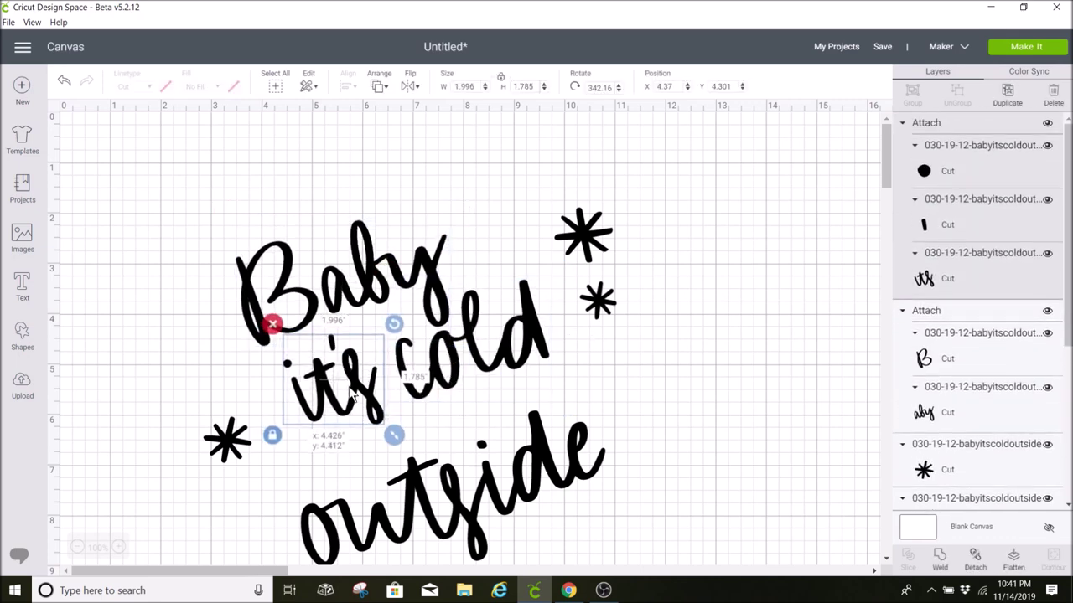
pyautogui.click(548, 373)
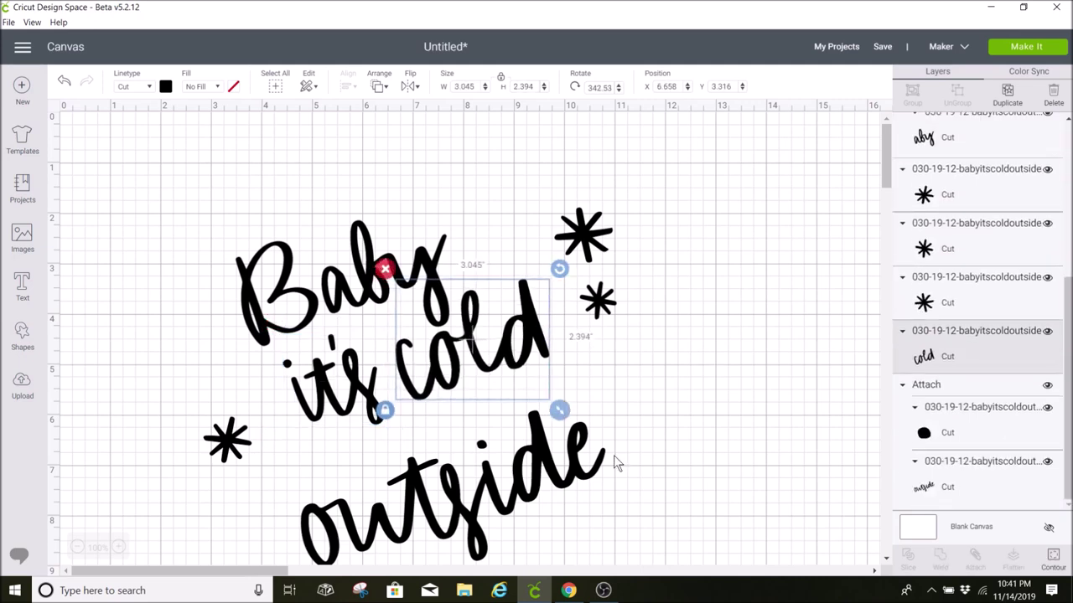
pyautogui.moveTo(616, 463); pyautogui.dragTo(563, 429)
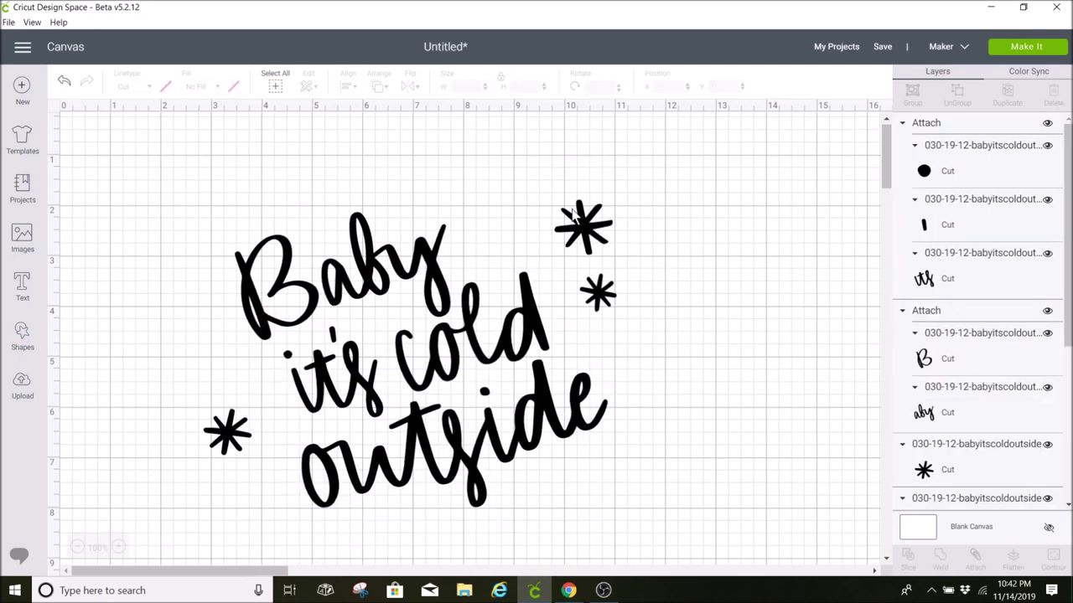
pyautogui.moveTo(573, 215); pyautogui.dragTo(518, 245)
# Move the small asterisk beside the top one and the bottom-left asterisk closer to outside
pyautogui.click(618, 307)
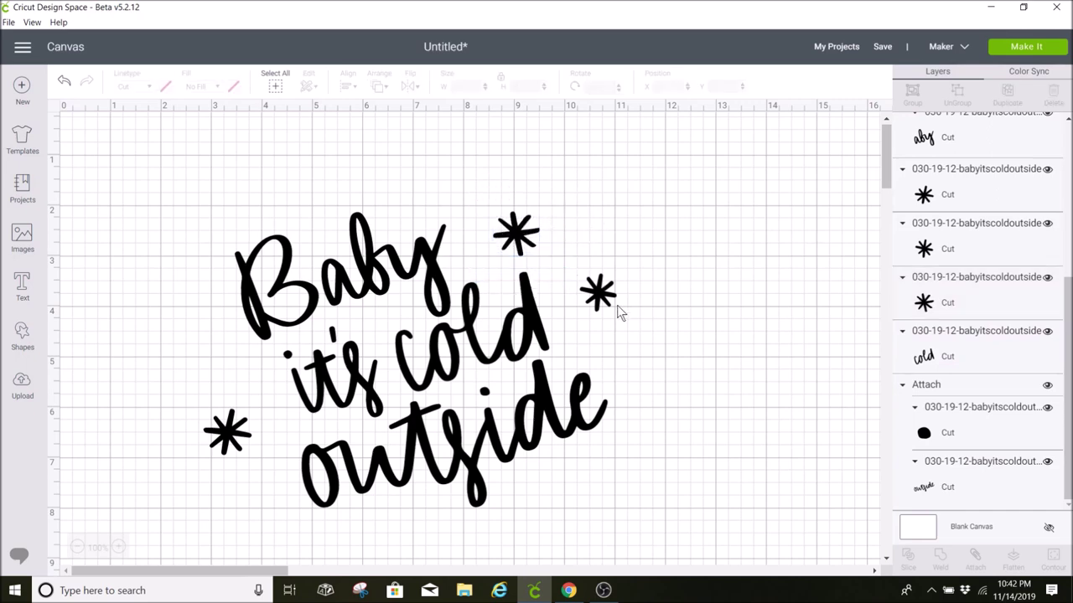
pyautogui.moveTo(589, 309); pyautogui.dragTo(547, 278)
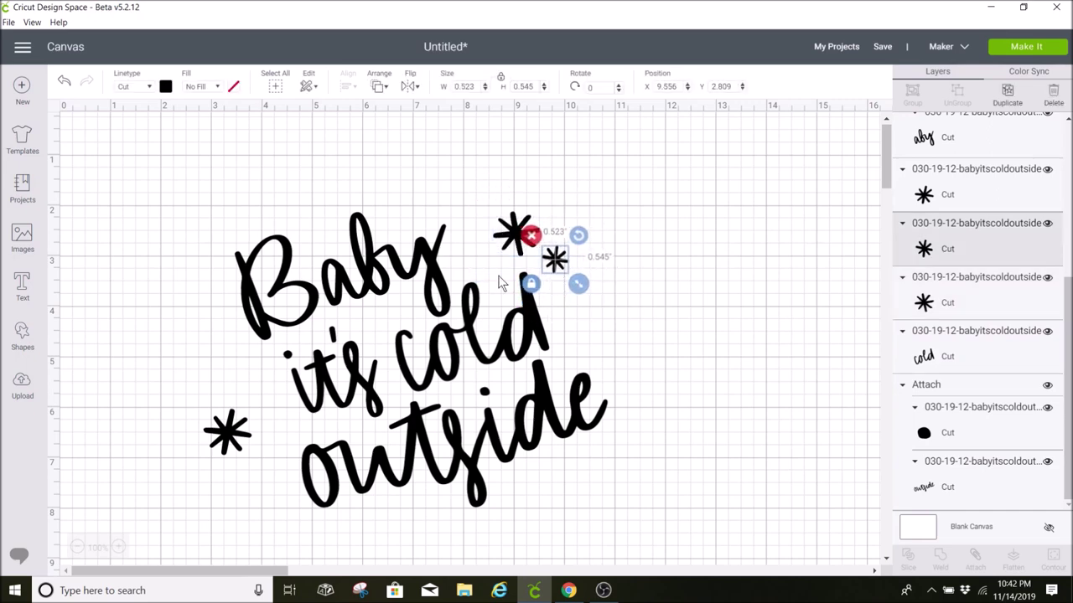
pyautogui.moveTo(226, 432); pyautogui.dragTo(266, 427)
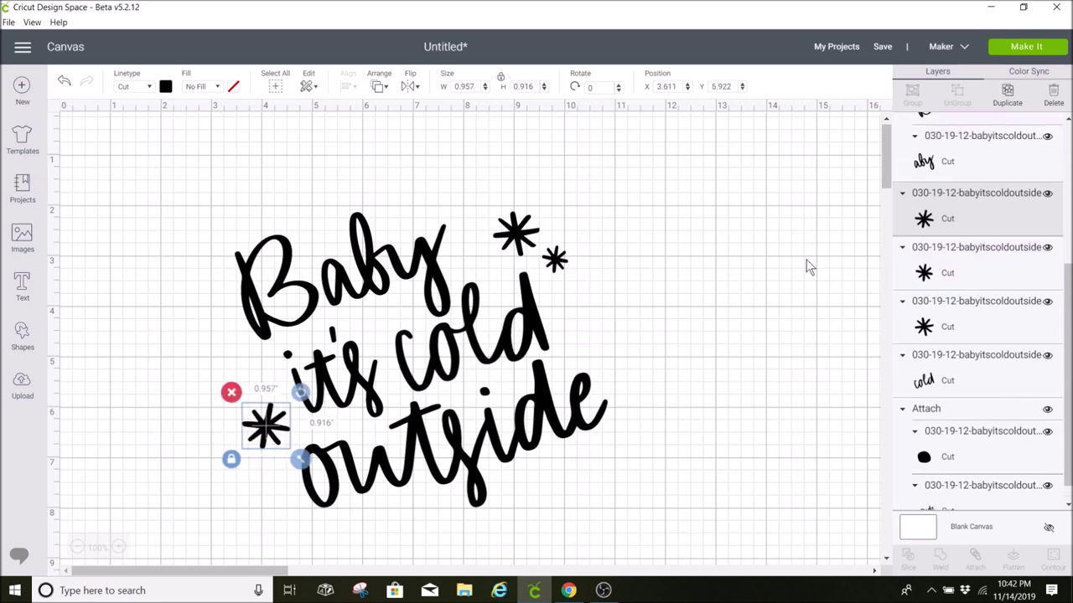
# Duplicate asterisks, placing copies near it's and a smaller one beside outside
pyautogui.click(1006, 103)
pyautogui.moveTo(301, 452); pyautogui.dragTo(283, 400)
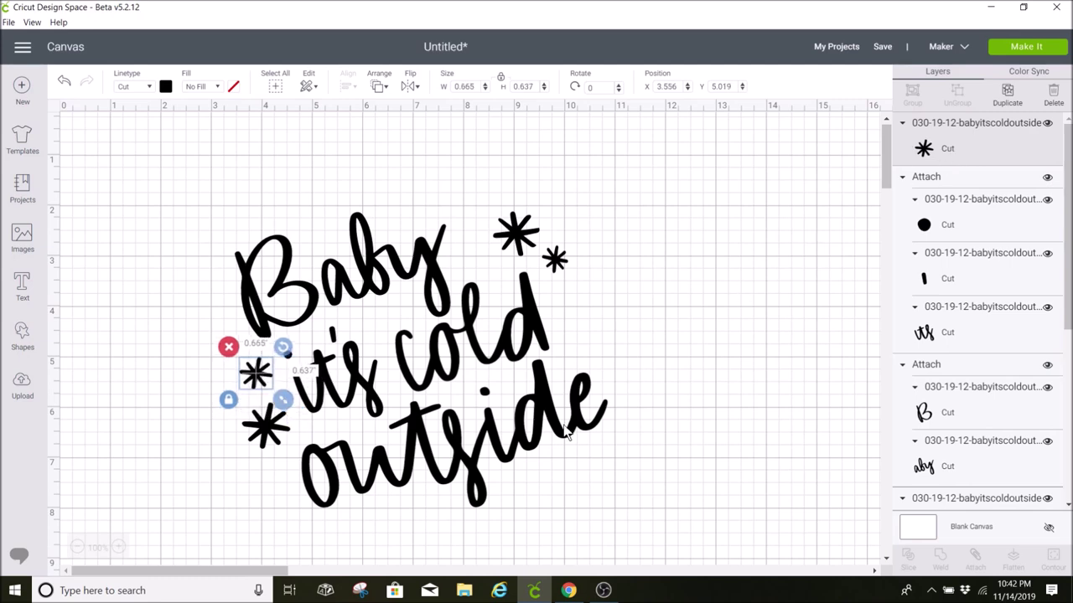
pyautogui.hotkey('ctrl', 'v')
pyautogui.scroll(-2, 584, 390)
pyautogui.moveTo(295, 404); pyautogui.dragTo(434, 473)
pyautogui.scroll(2, 826, 223)
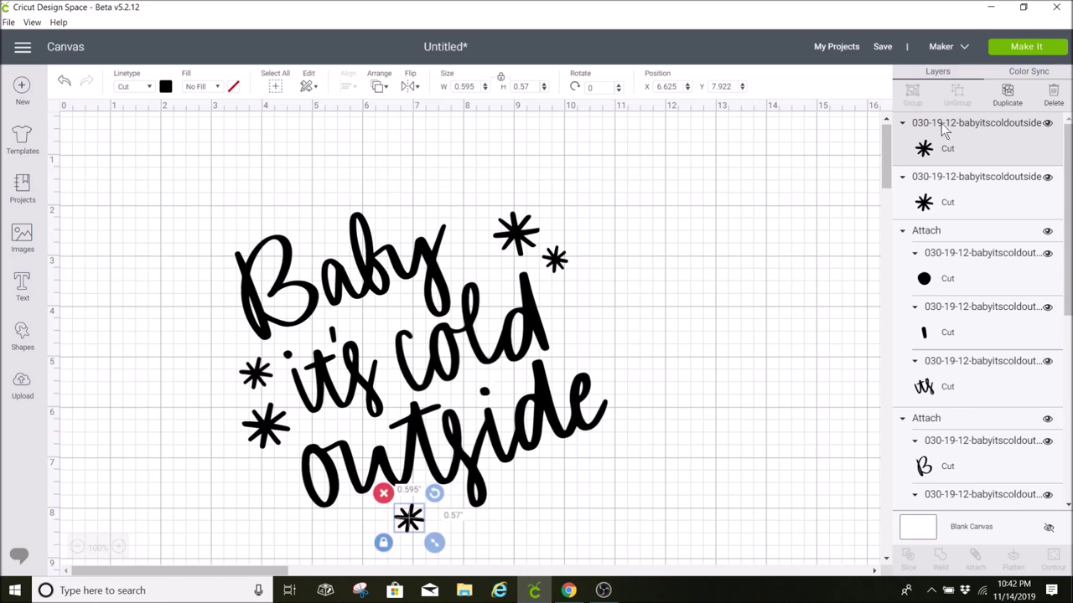
pyautogui.click(1007, 92)
pyautogui.moveTo(419, 529); pyautogui.dragTo(574, 488)
pyautogui.moveTo(592, 503); pyautogui.dragTo(596, 503)
pyautogui.moveTo(566, 498); pyautogui.dragTo(564, 495)
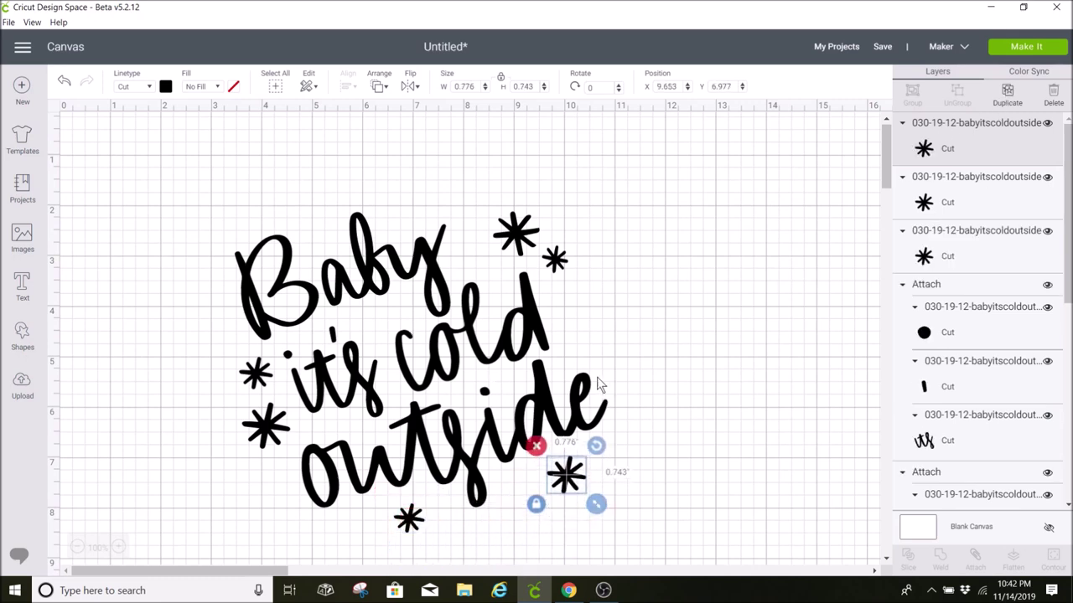
# Copy the large and small left asterisks above Baby, shrinking the small one to 0.568"
pyautogui.click(265, 426)
pyautogui.click(1007, 92)
pyautogui.moveTo(280, 463); pyautogui.dragTo(295, 214)
pyautogui.click(256, 372)
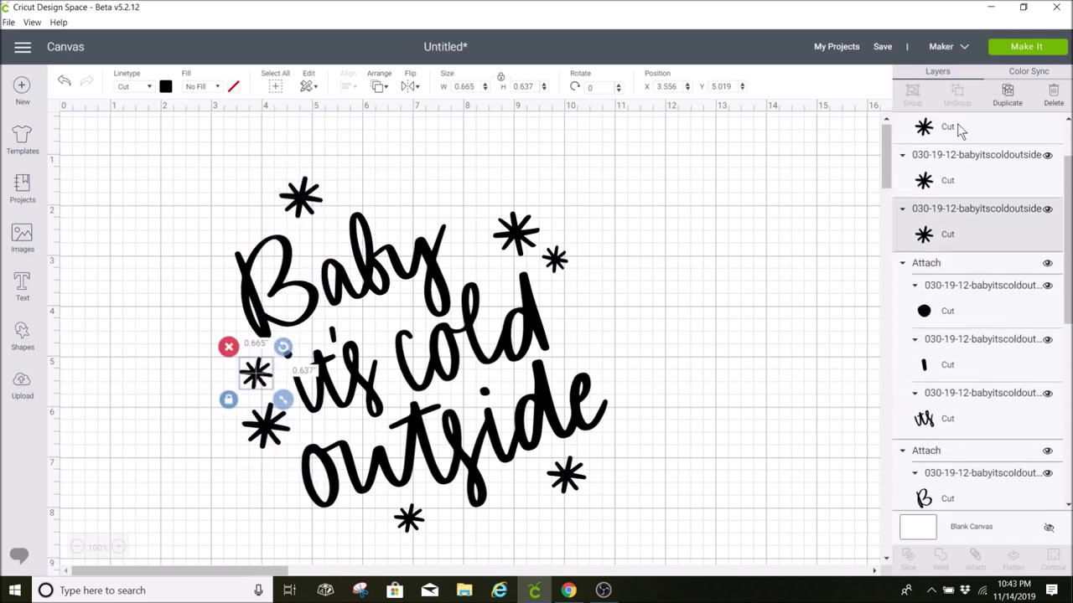
pyautogui.click(1007, 92)
pyautogui.moveTo(293, 411); pyautogui.dragTo(363, 231)
pyautogui.moveTo(299, 198); pyautogui.dragTo(282, 194)
pyautogui.moveTo(344, 214); pyautogui.dragTo(336, 217)
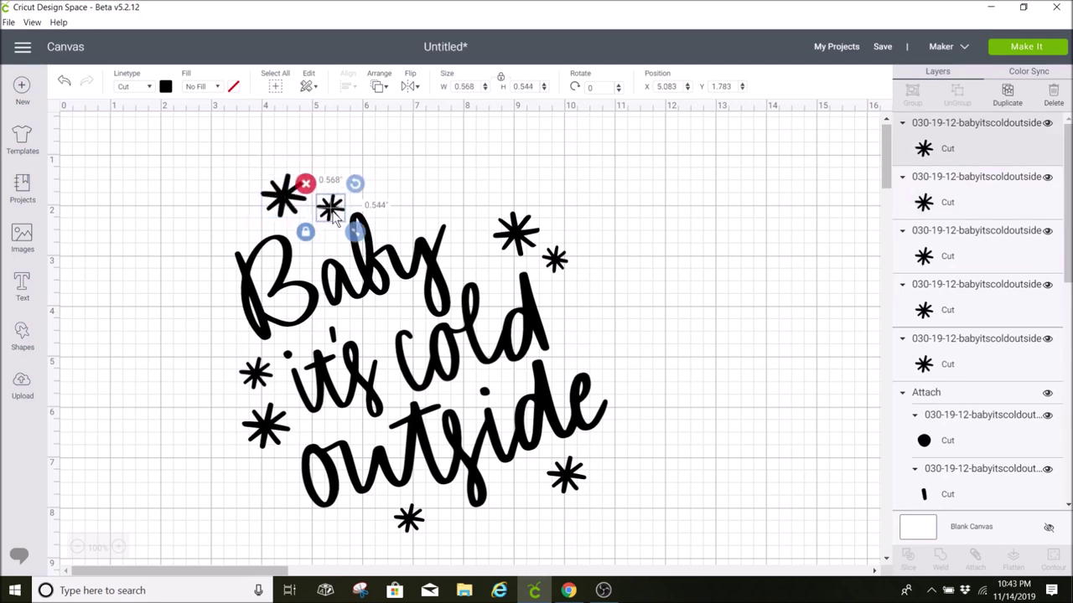
pyautogui.click(719, 307)
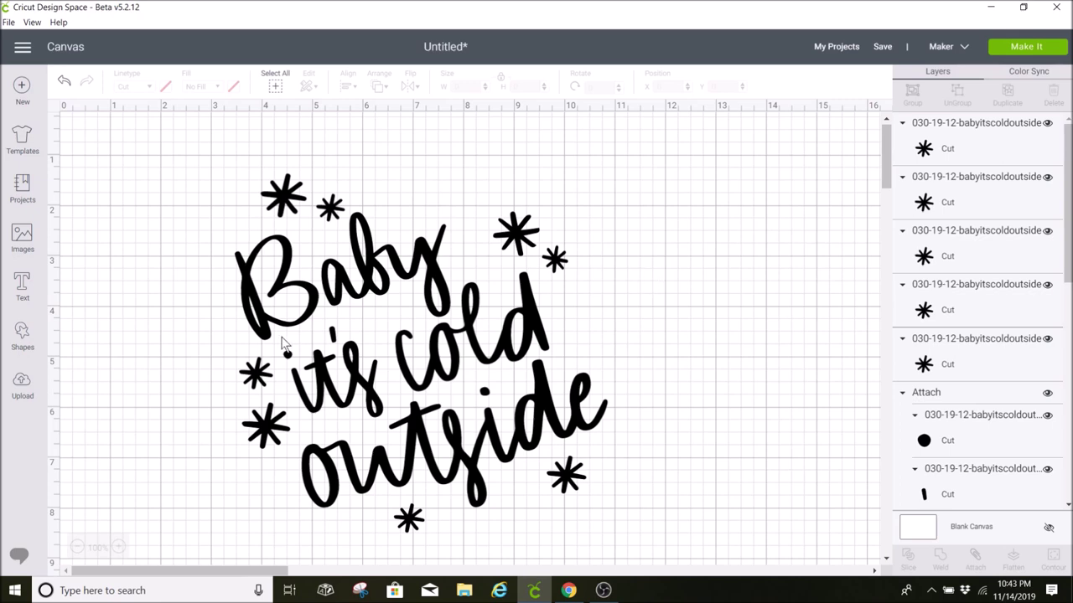
pyautogui.click(24, 250)
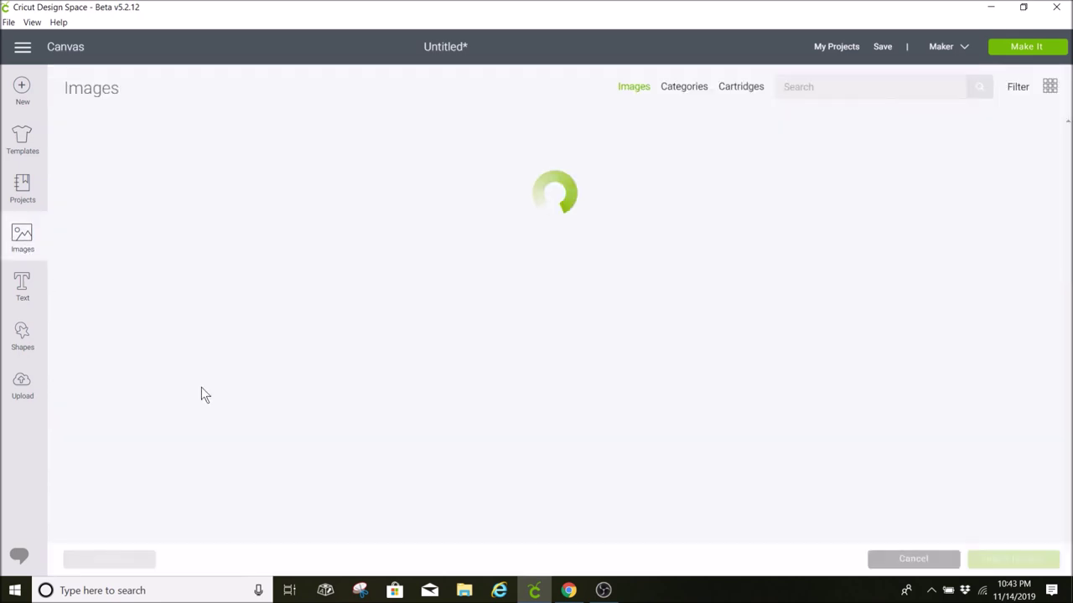
# Search the image library for 'snowflake' and insert the free snowflake image
pyautogui.click(823, 86)
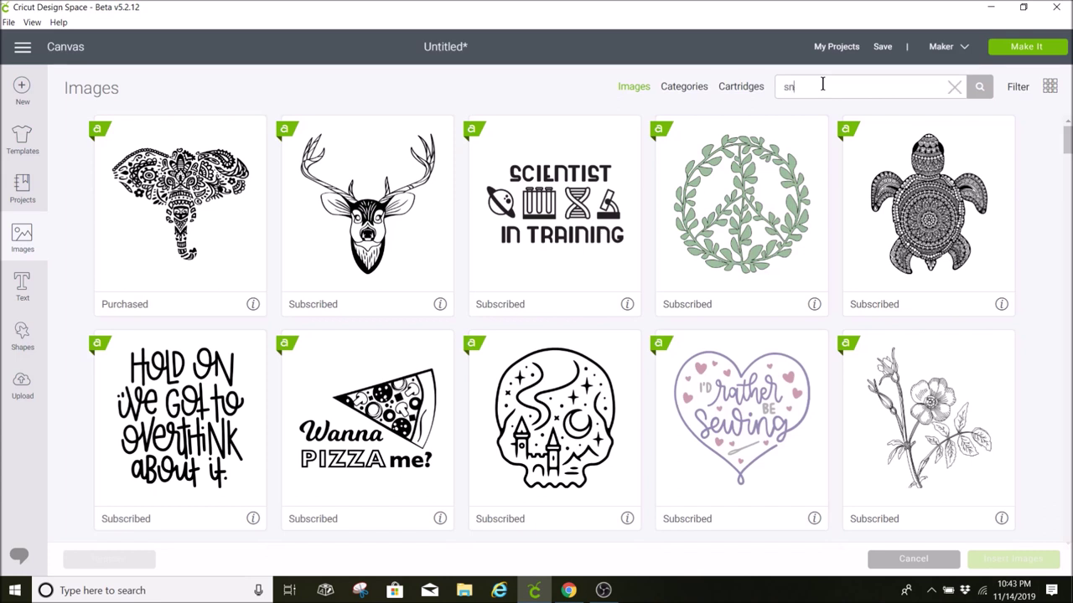
pyautogui.write('snowflake')
pyautogui.press('Return')
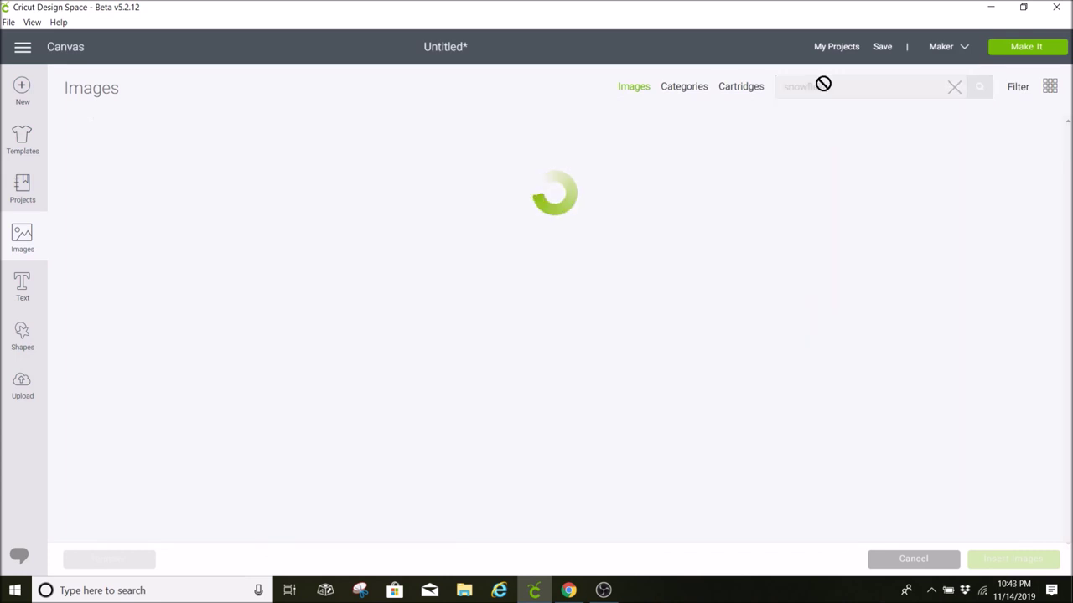
pyautogui.click(938, 216)
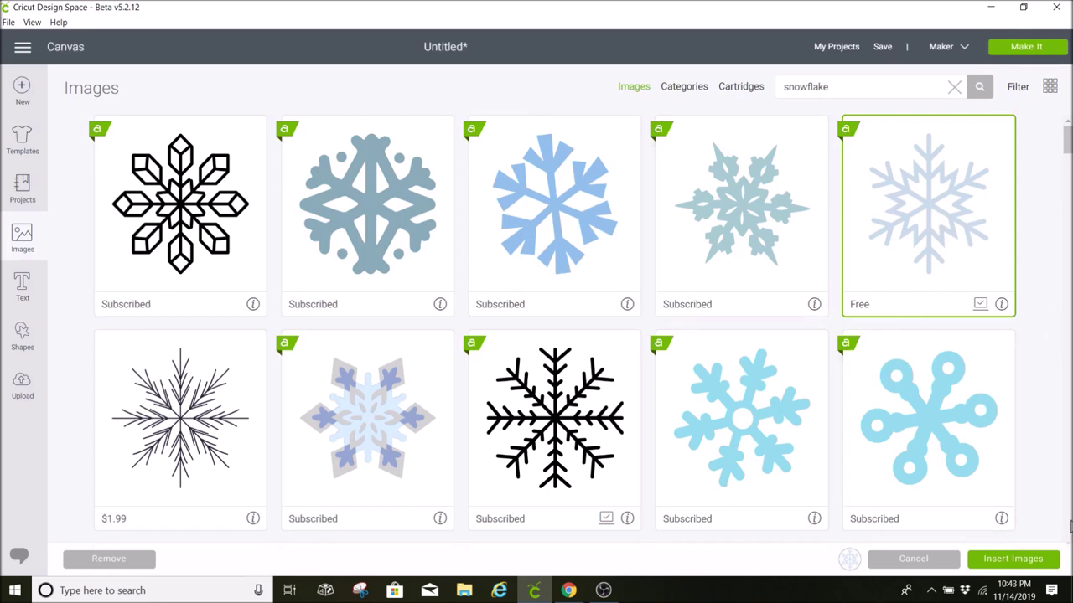
pyautogui.click(1014, 559)
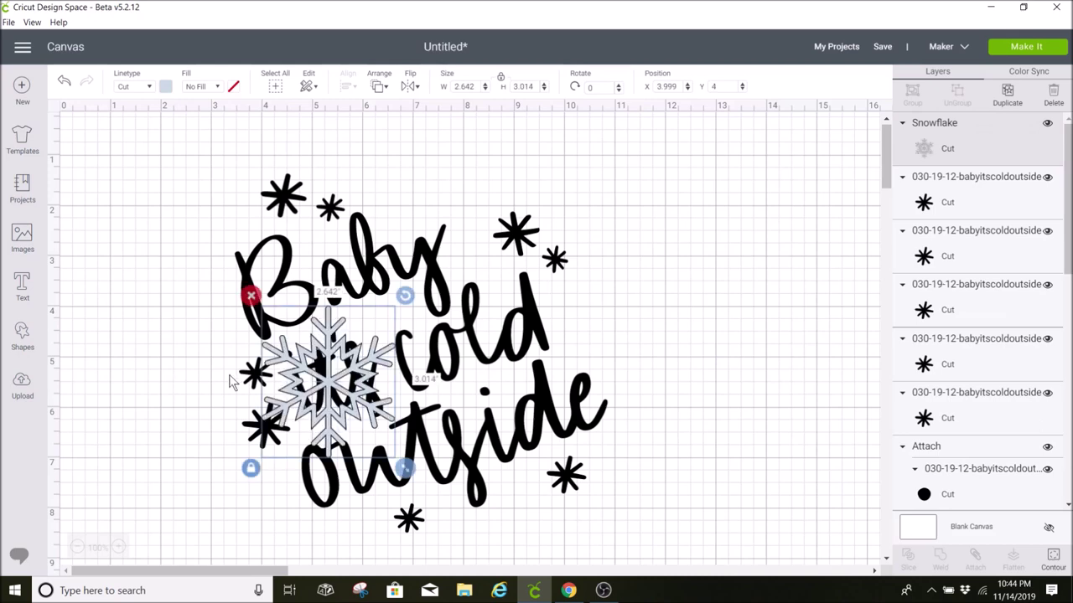
# Make the snowflake black, shrink it, and place it above Baby
pyautogui.click(166, 87)
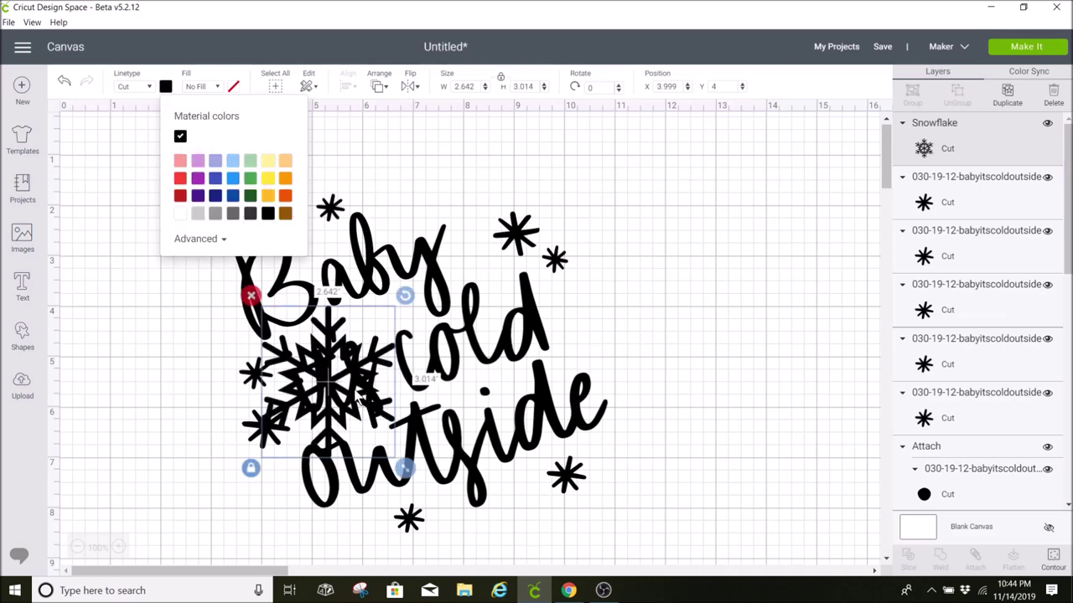
pyautogui.click(362, 402)
pyautogui.moveTo(398, 456); pyautogui.dragTo(466, 219)
pyautogui.moveTo(435, 176); pyautogui.dragTo(441, 181)
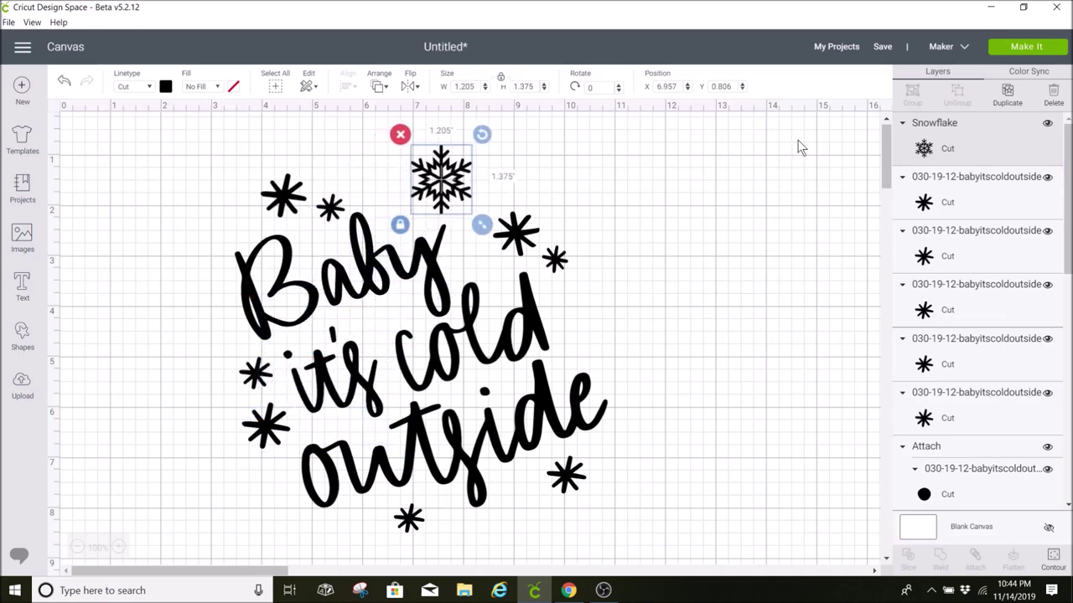
# Duplicate the snowflake below outside, then select every part of the design
pyautogui.click(1007, 98)
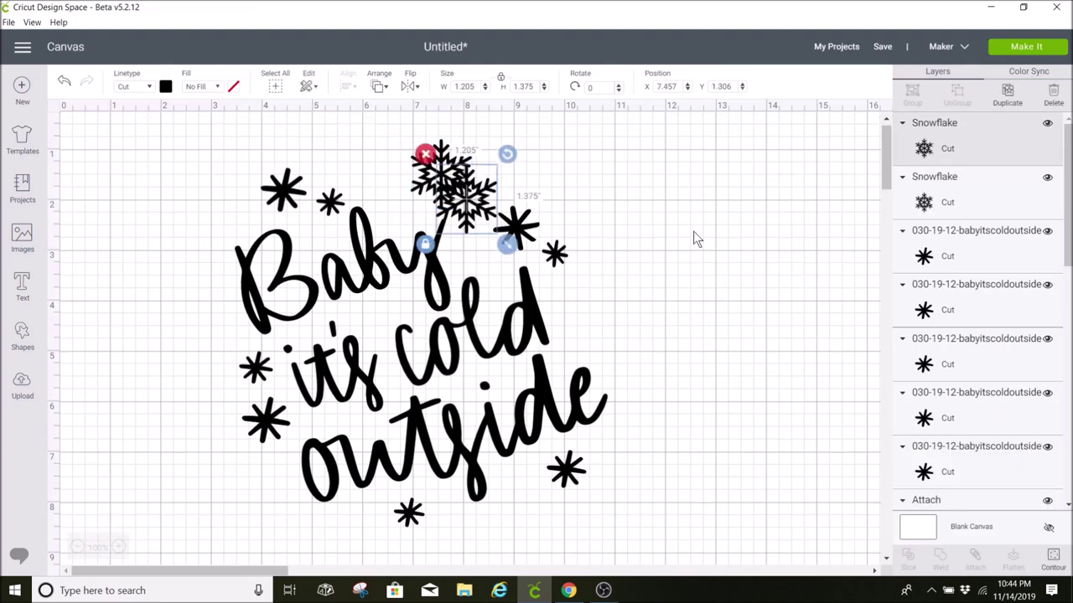
pyautogui.scroll(-2, 695, 237)
pyautogui.moveTo(475, 160); pyautogui.dragTo(358, 472)
pyautogui.click(601, 458)
pyautogui.scroll(2, 624, 457)
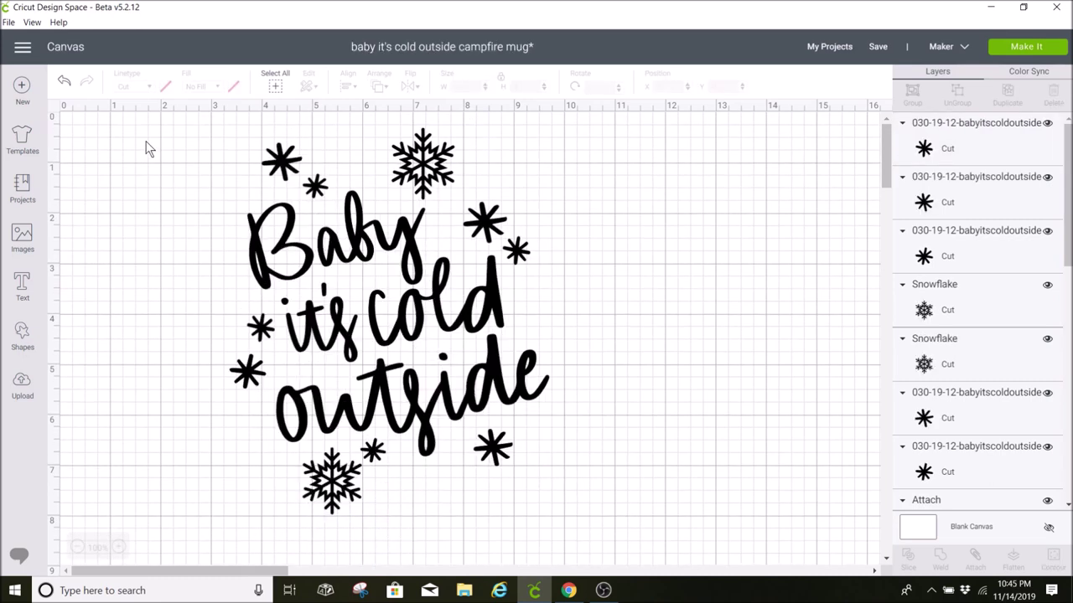
pyautogui.moveTo(150, 132); pyautogui.dragTo(630, 536)
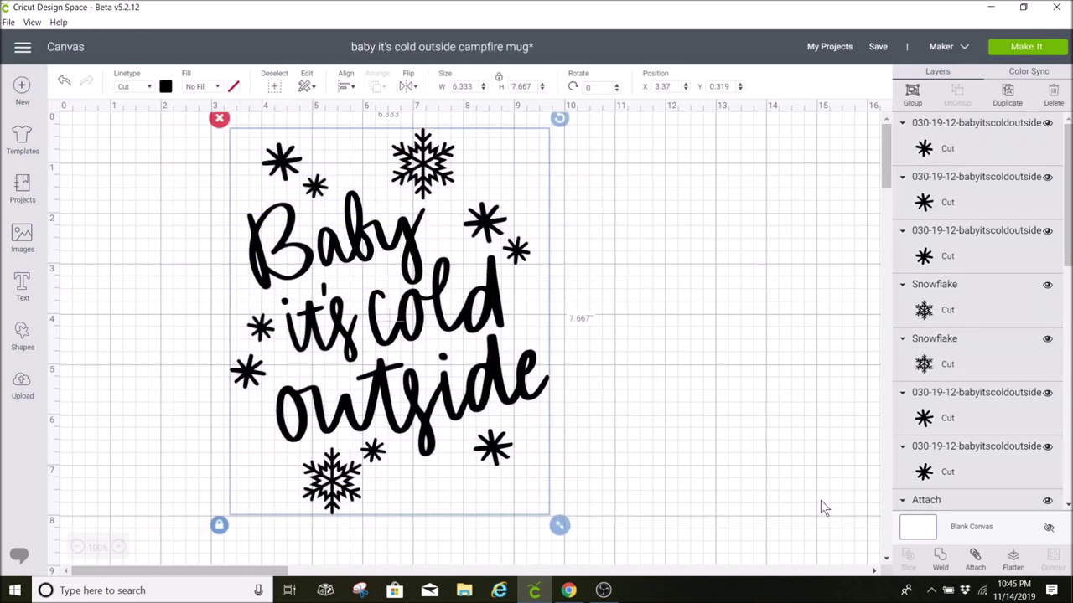
# Attach all pieces and resize the design to 3.5" tall (2.891" wide), then reposition it
pyautogui.click(974, 562)
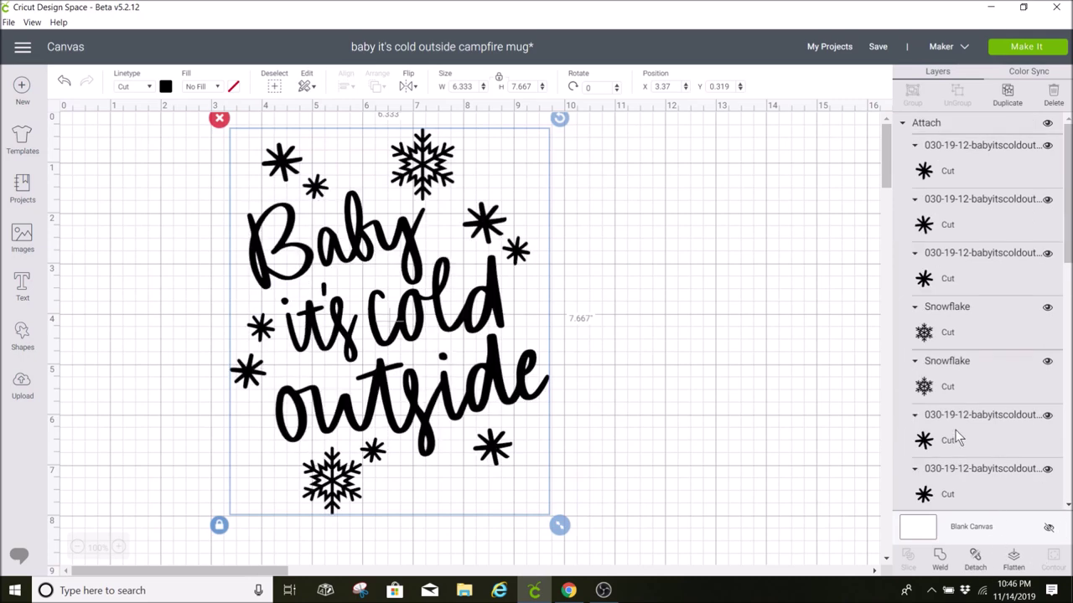
pyautogui.click(526, 89)
pyautogui.write('3.5')
pyautogui.press('Return')
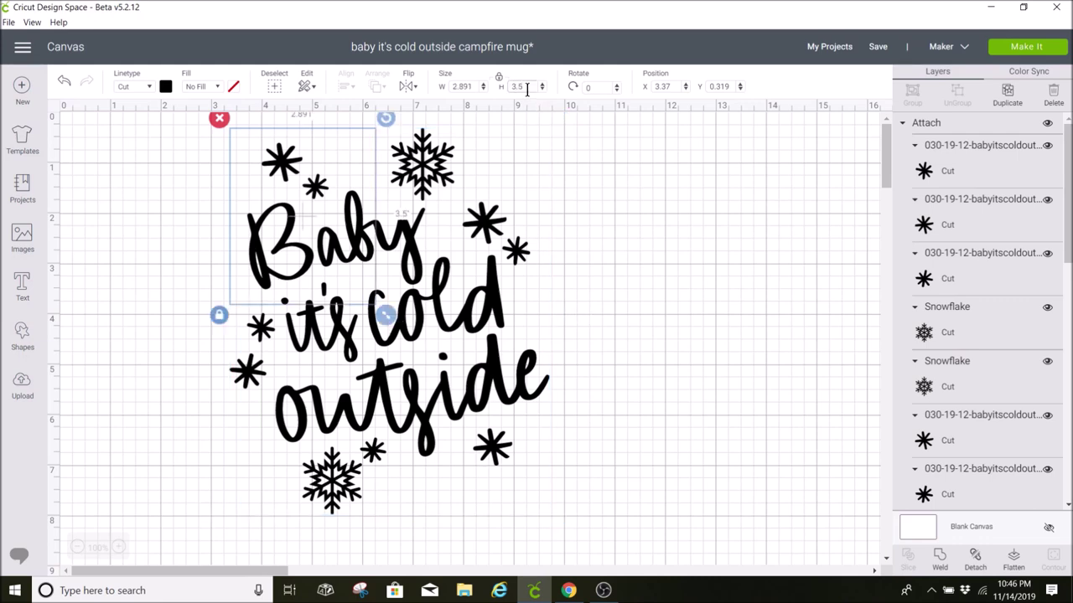
pyautogui.moveTo(307, 235); pyautogui.dragTo(379, 311)
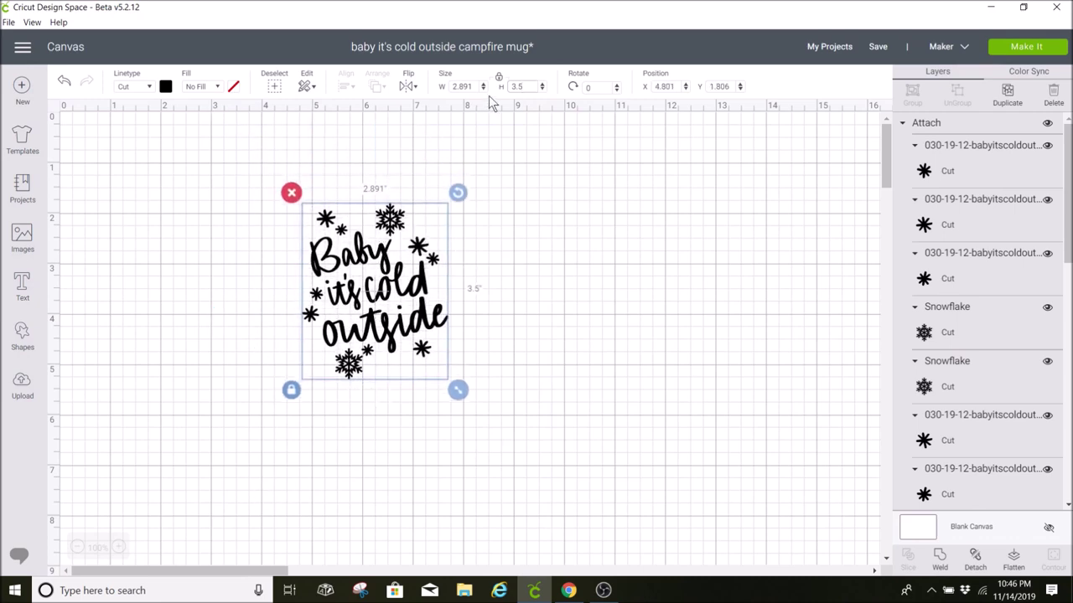
pyautogui.click(580, 374)
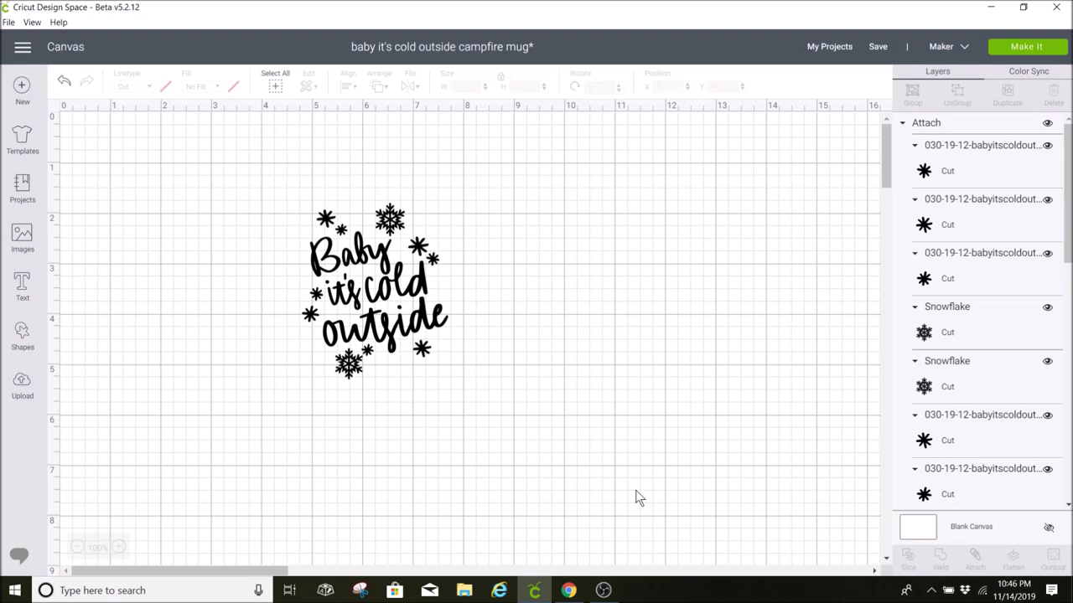
# Search Amazon for 'campfire mug' and open the white Marble Creek mug listing
pyautogui.click(569, 590)
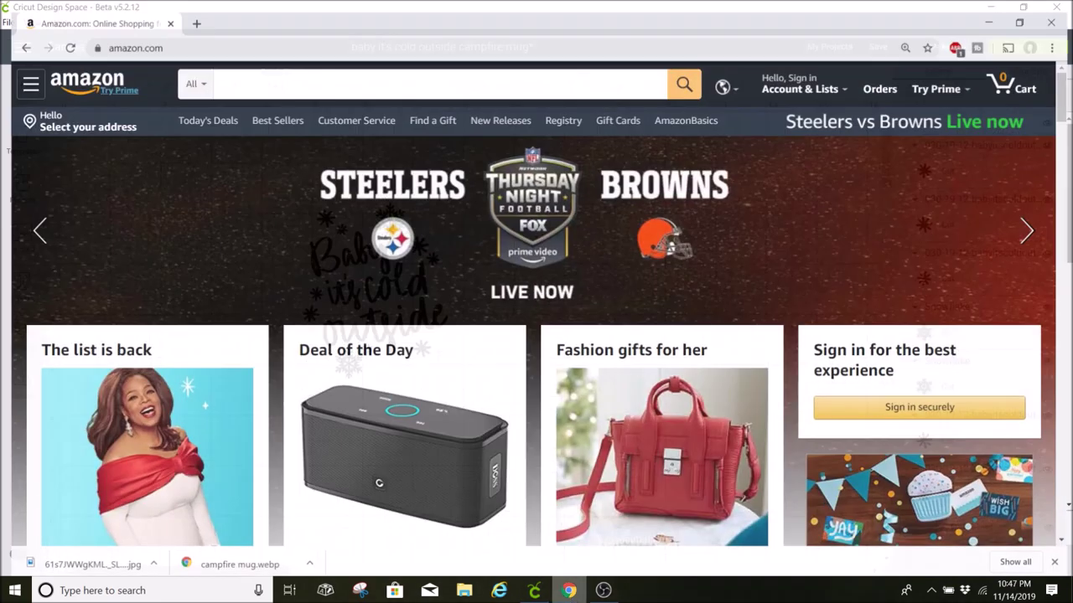
pyautogui.click(263, 70)
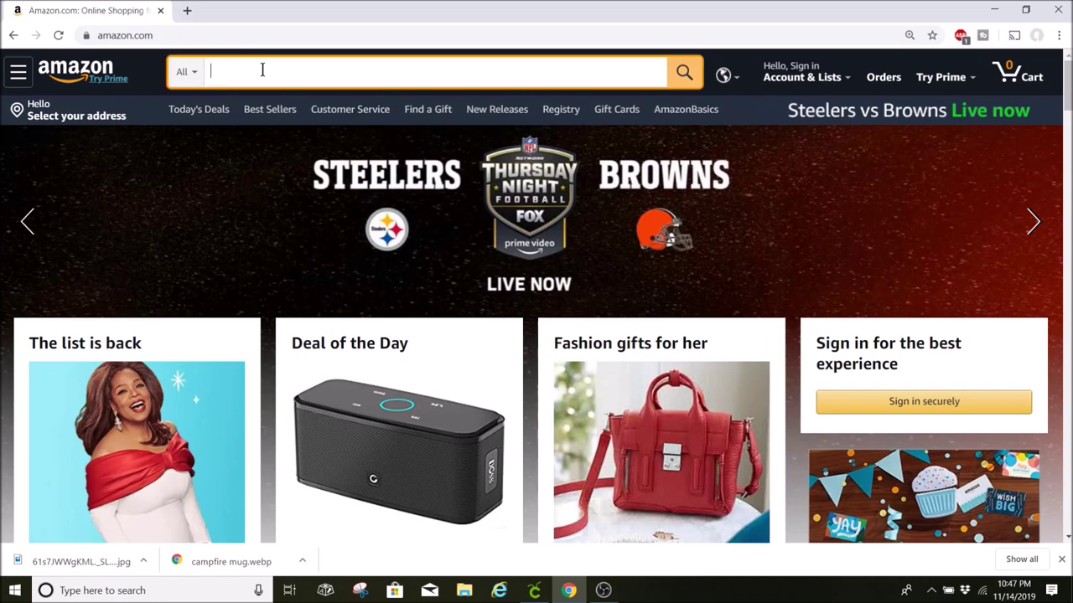
pyautogui.write('campfire mug')
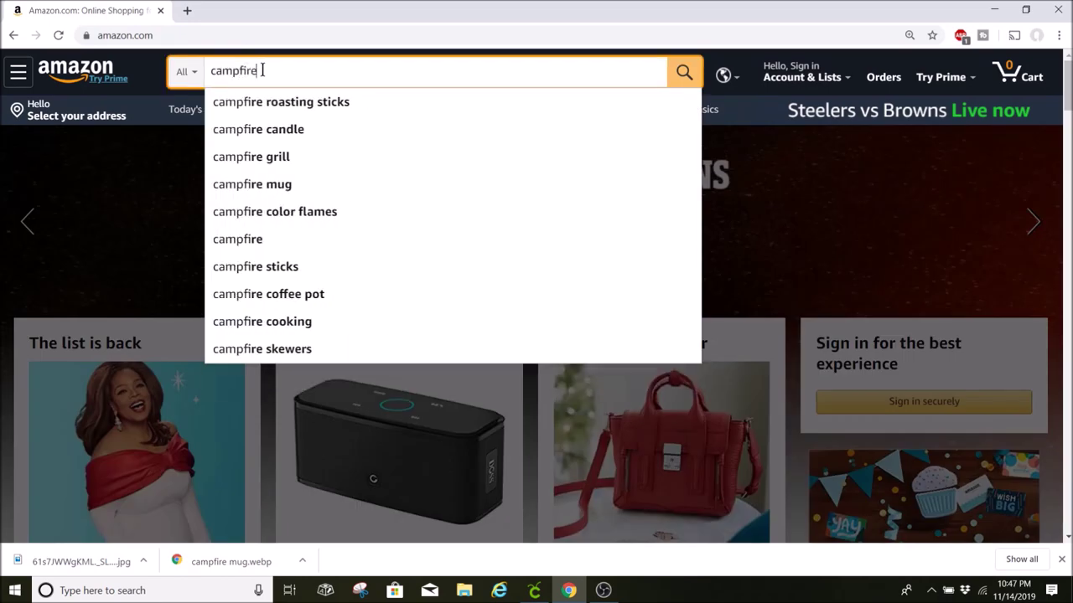
pyautogui.press('Return')
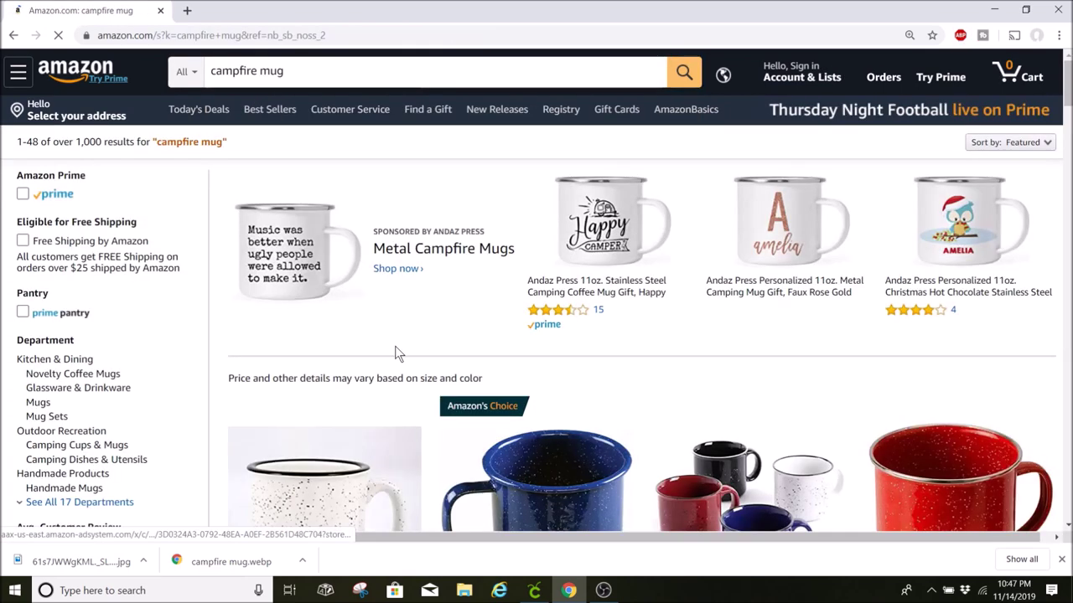
pyautogui.scroll(-3, 395, 351)
pyautogui.click(314, 312)
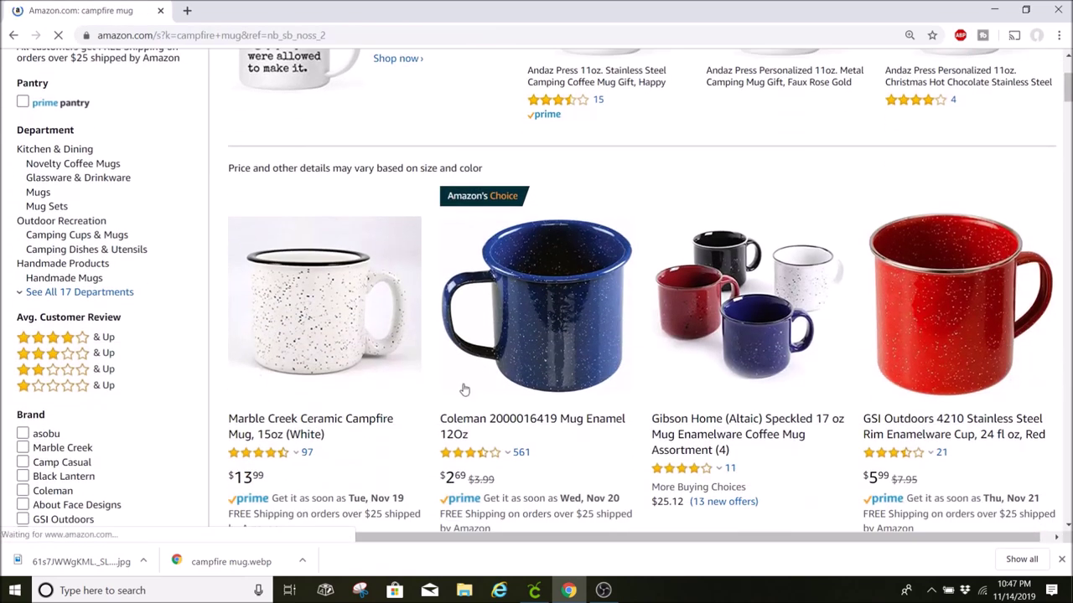
# Save the enlarged mug photo as a .jpg to Downloads and return to Cricut Design Space
pyautogui.scroll(-3, 537, 369)
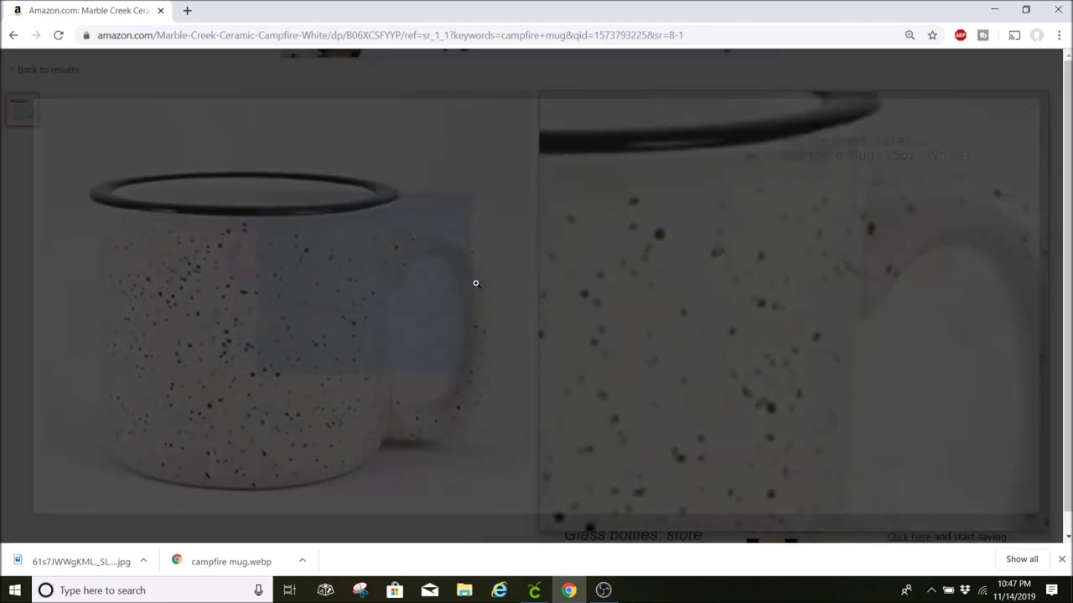
pyautogui.click(474, 282)
pyautogui.click(481, 282)
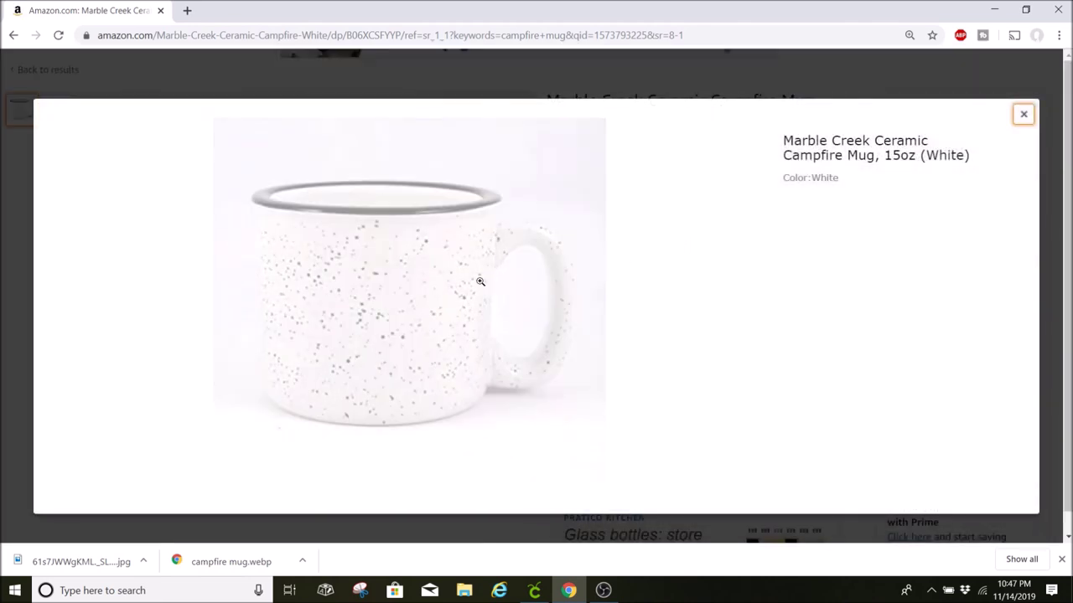
pyautogui.rightClick(378, 290)
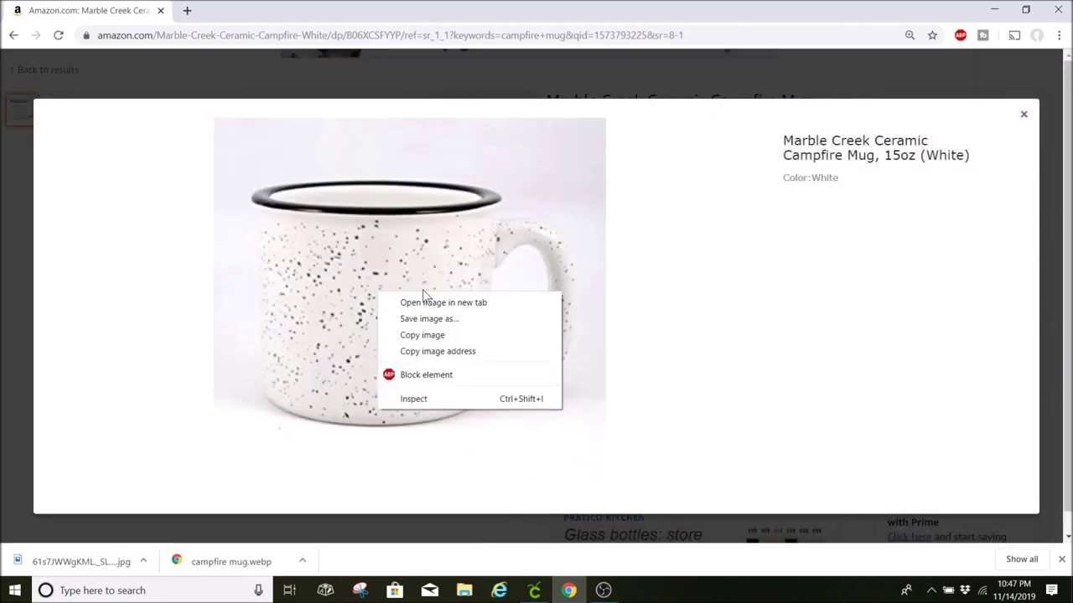
pyautogui.click(454, 315)
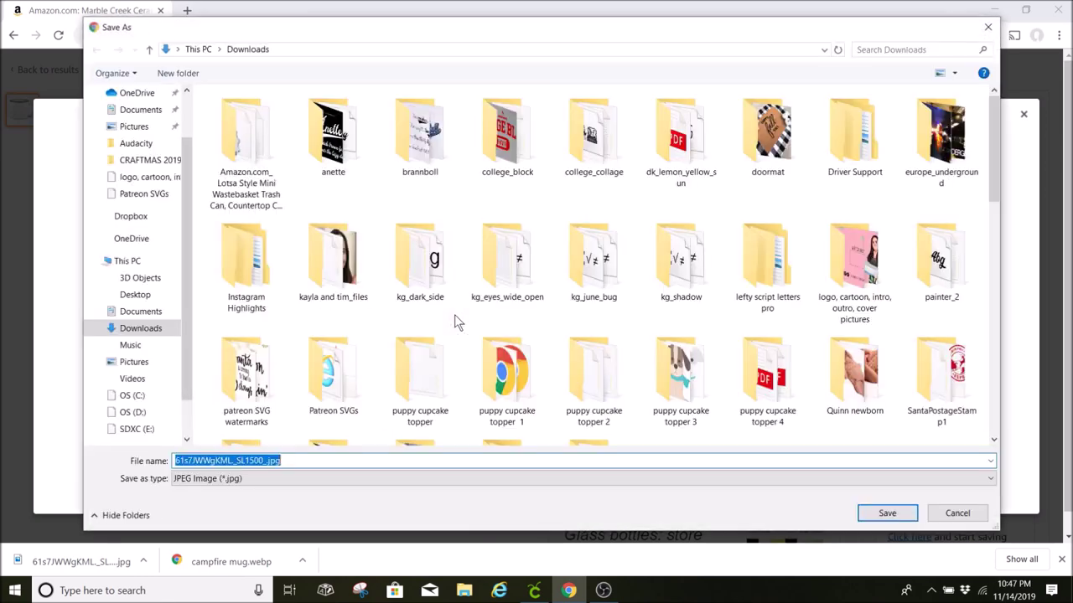
pyautogui.press('Return')
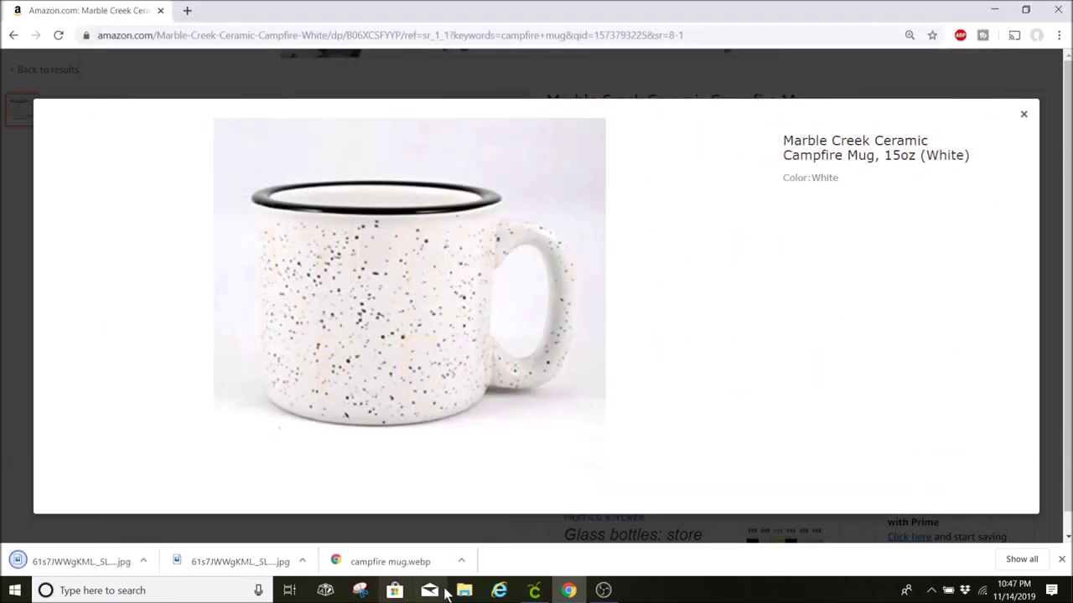
pyautogui.click(534, 591)
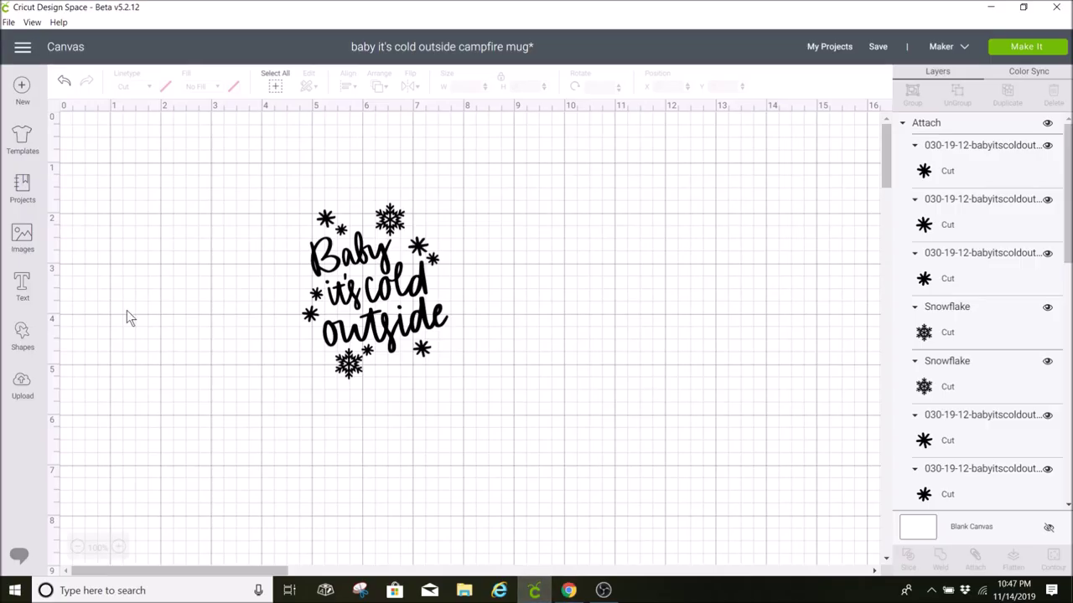
# Upload the campfire mug JPG from the Downloads folder
pyautogui.click(33, 396)
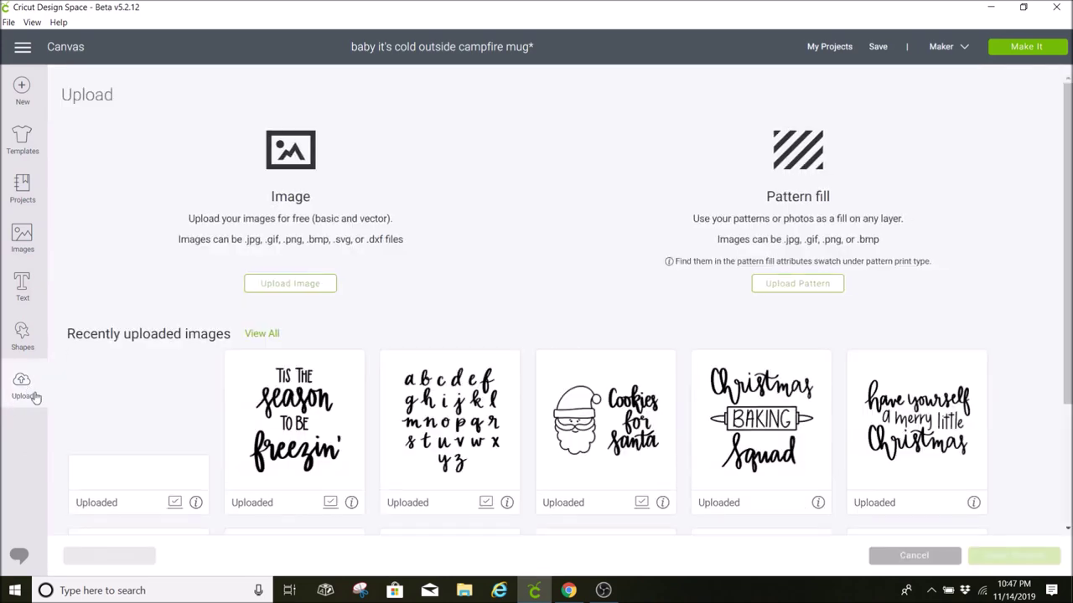
pyautogui.click(305, 283)
pyautogui.click(559, 304)
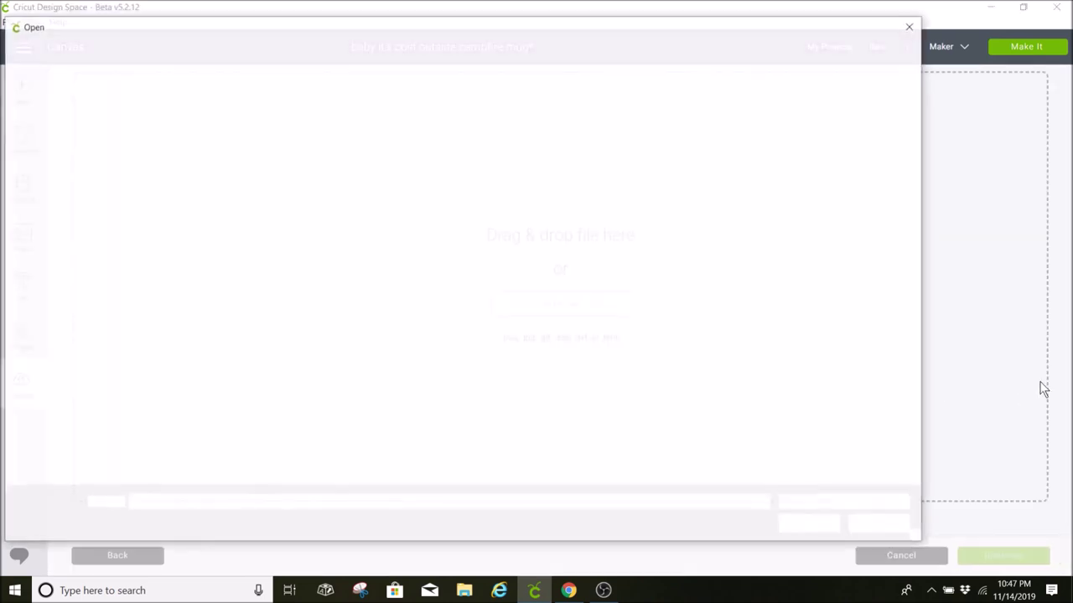
pyautogui.click(61, 361)
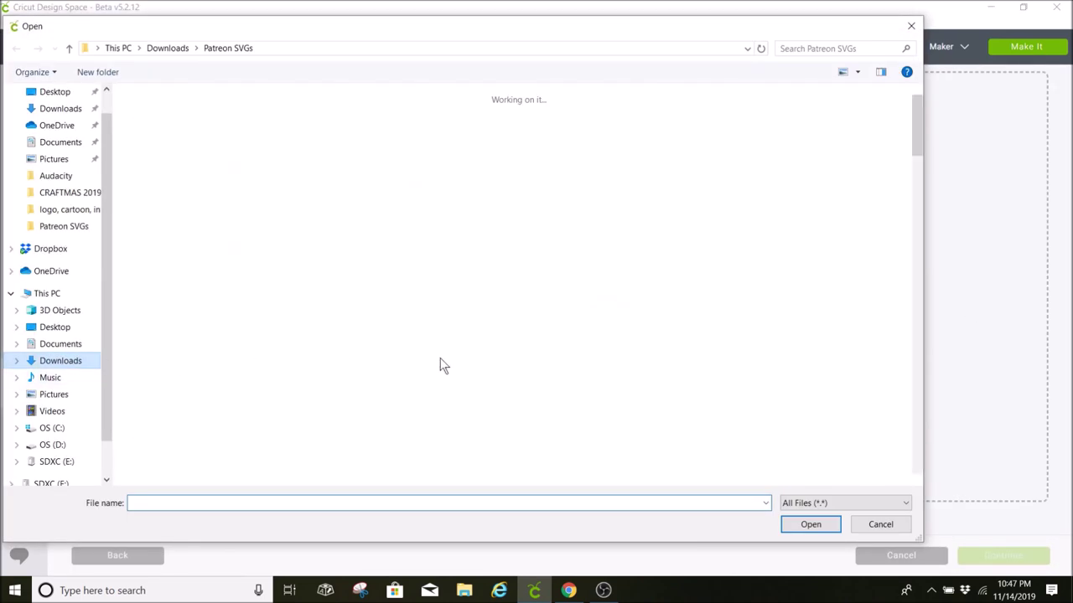
pyautogui.scroll(-4, 440, 358)
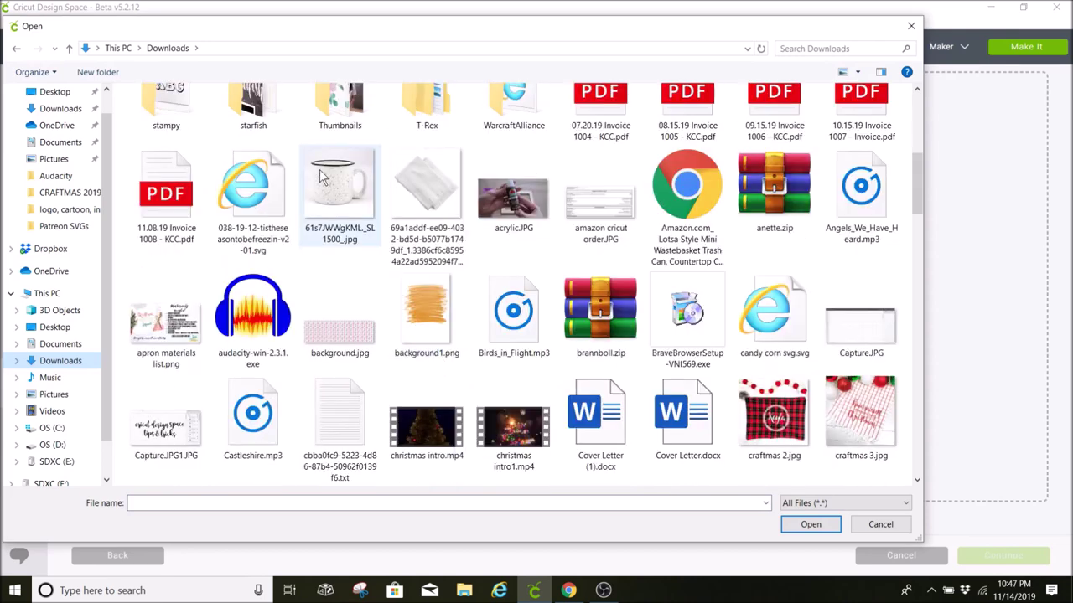
pyautogui.doubleClick(340, 197)
# Mark the mug photo Complex, save it as Print Then Cut, and select it
pyautogui.click(702, 413)
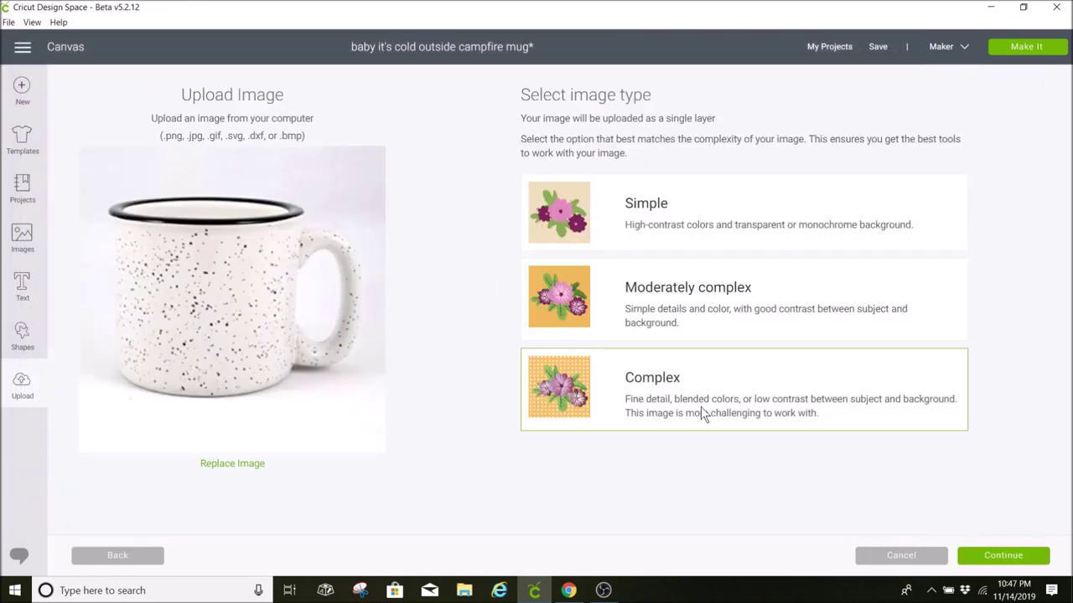
pyautogui.click(983, 558)
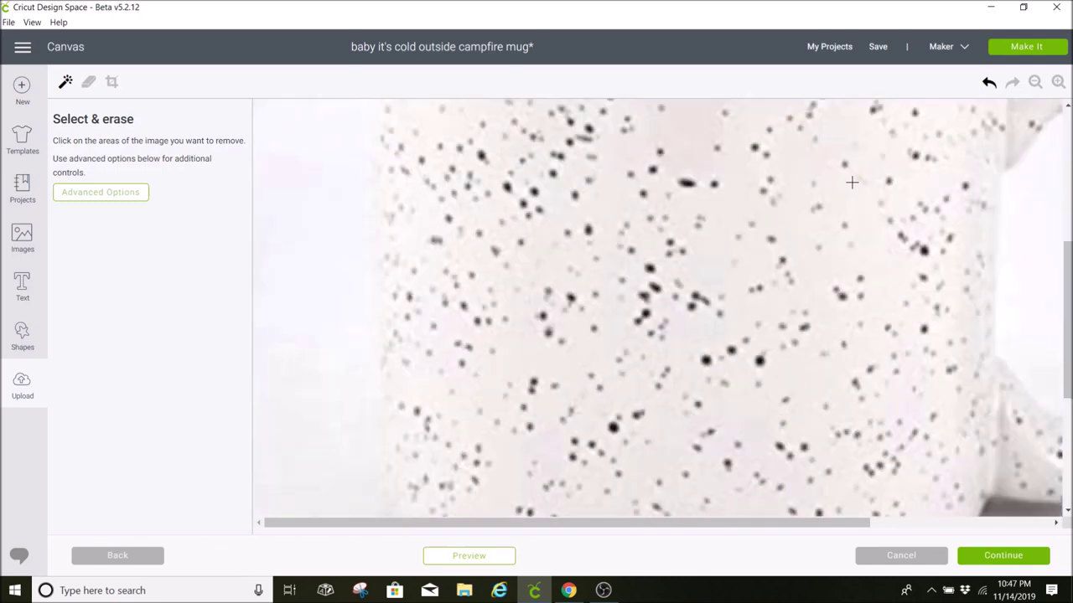
pyautogui.click(1016, 564)
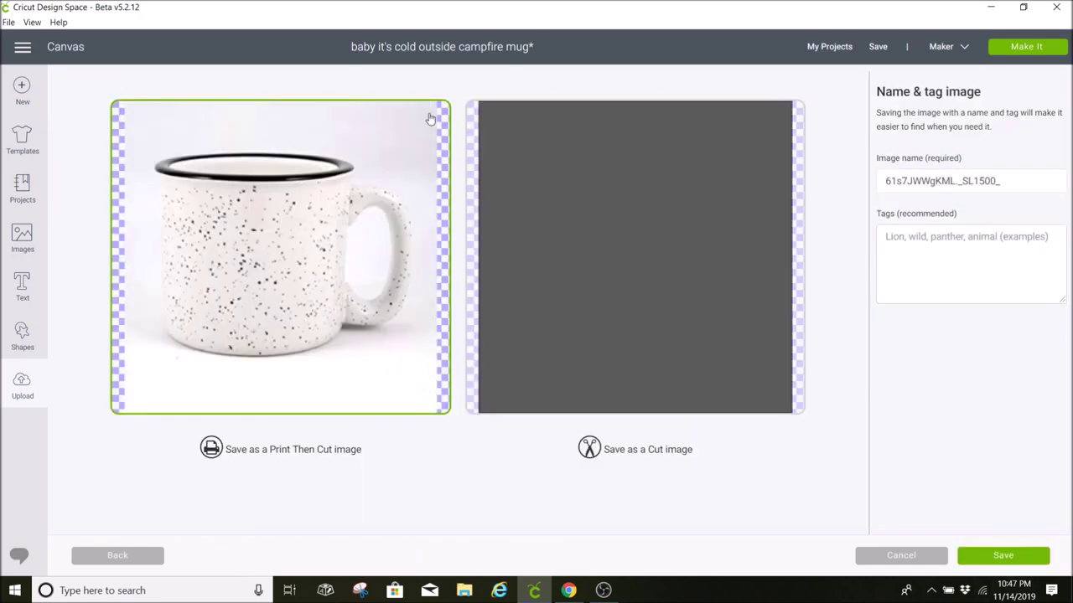
pyautogui.click(1033, 560)
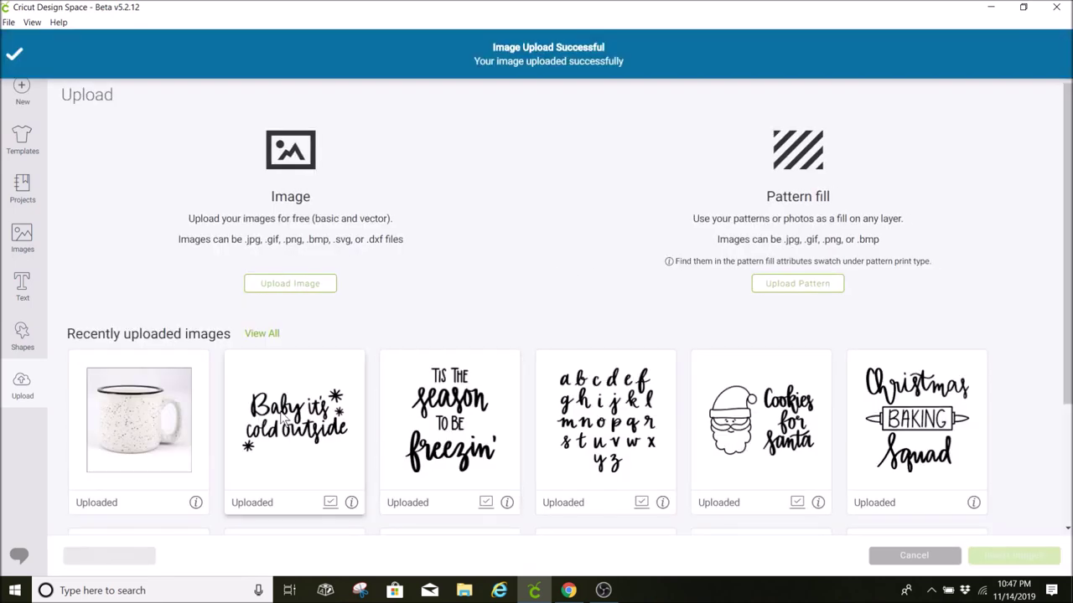
pyautogui.click(168, 396)
# Insert the mug photo, resize it, and move it next to the design
pyautogui.click(1036, 563)
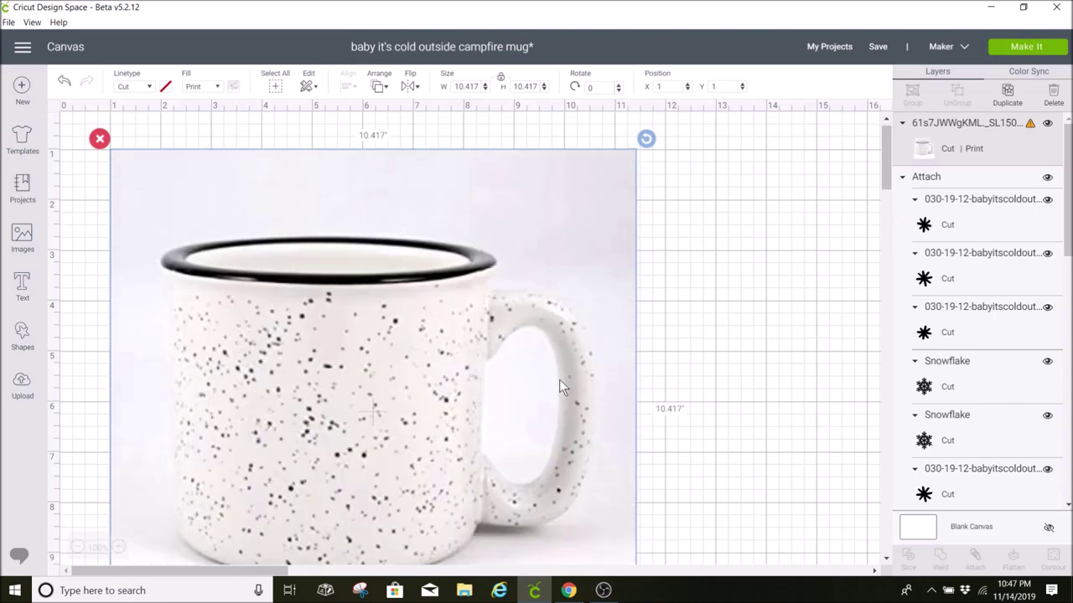
pyautogui.scroll(-3, 559, 380)
pyautogui.moveTo(642, 485); pyautogui.dragTo(397, 356)
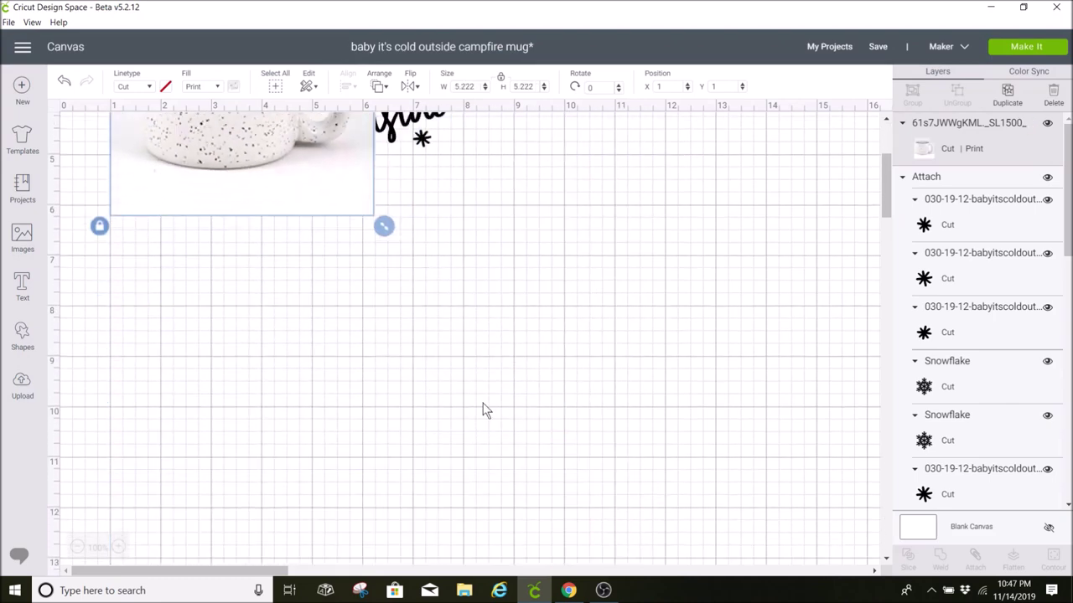
pyautogui.scroll(3, 283, 340)
pyautogui.moveTo(260, 277); pyautogui.dragTo(667, 381)
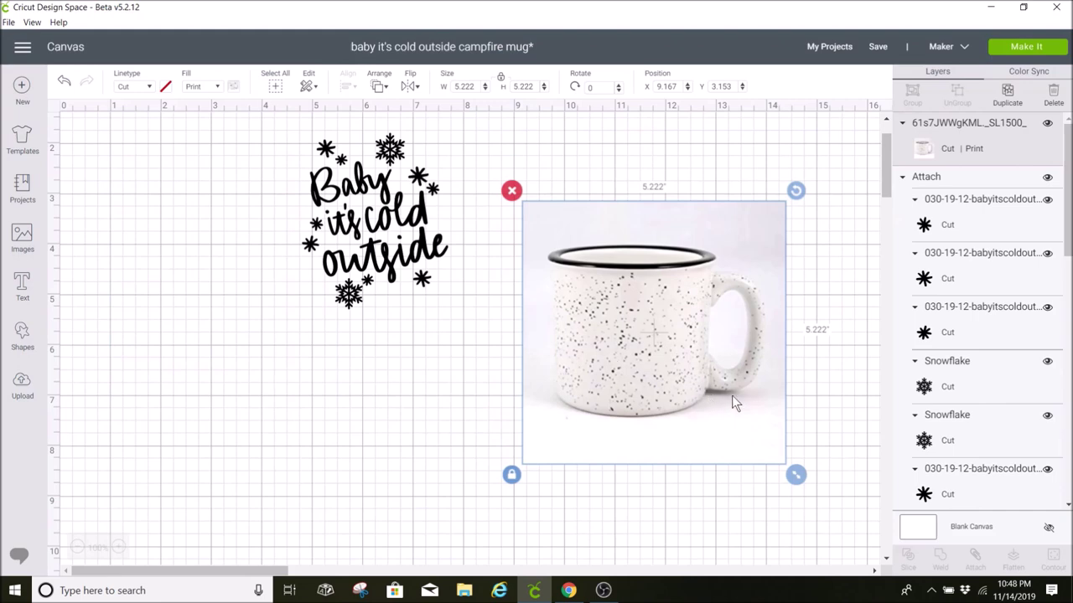
pyautogui.moveTo(708, 309); pyautogui.dragTo(699, 288)
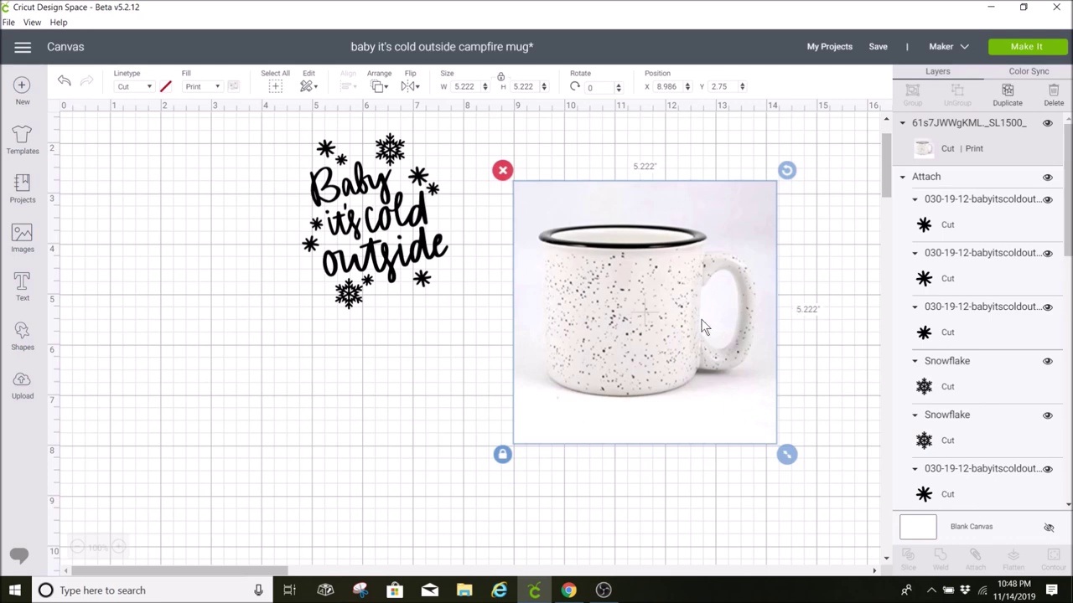
pyautogui.moveTo(662, 347); pyautogui.dragTo(381, 338)
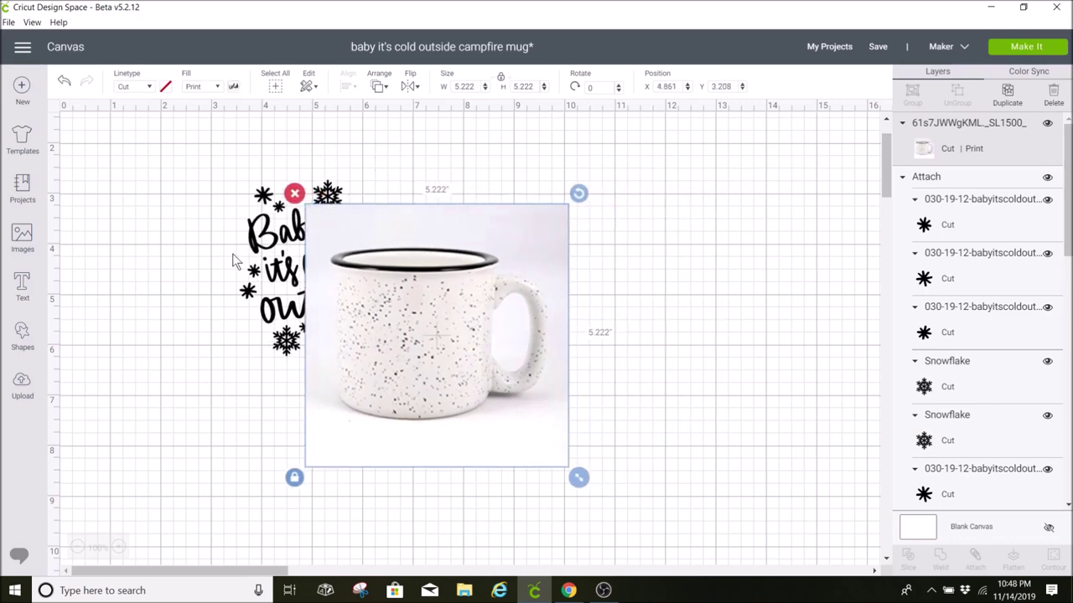
# Send the mug photo to back and drag the lettering onto the mug
pyautogui.rightClick(436, 305)
pyautogui.click(480, 294)
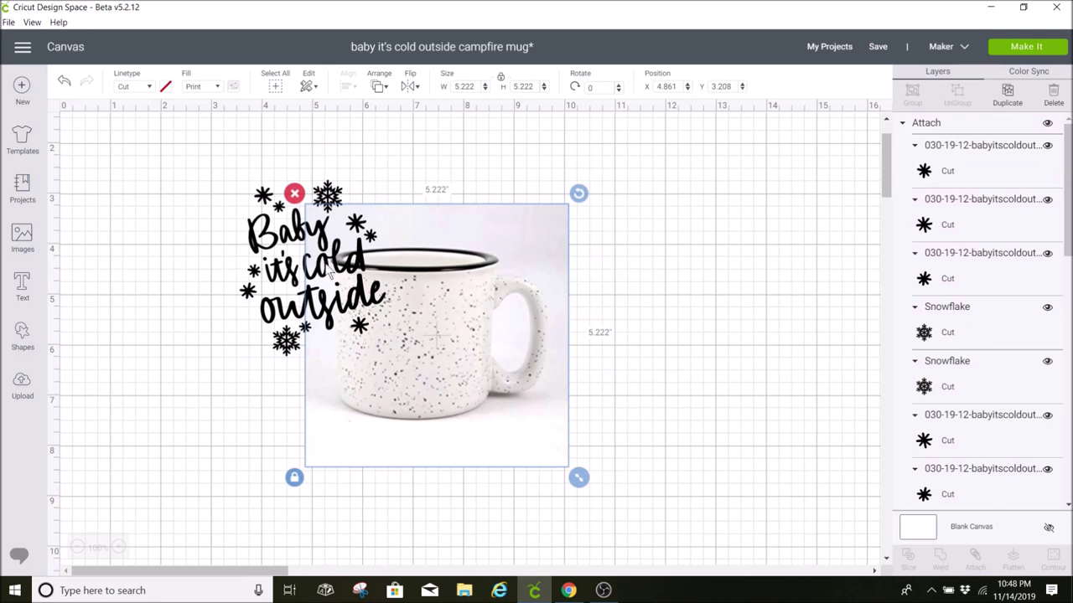
pyautogui.click(318, 277)
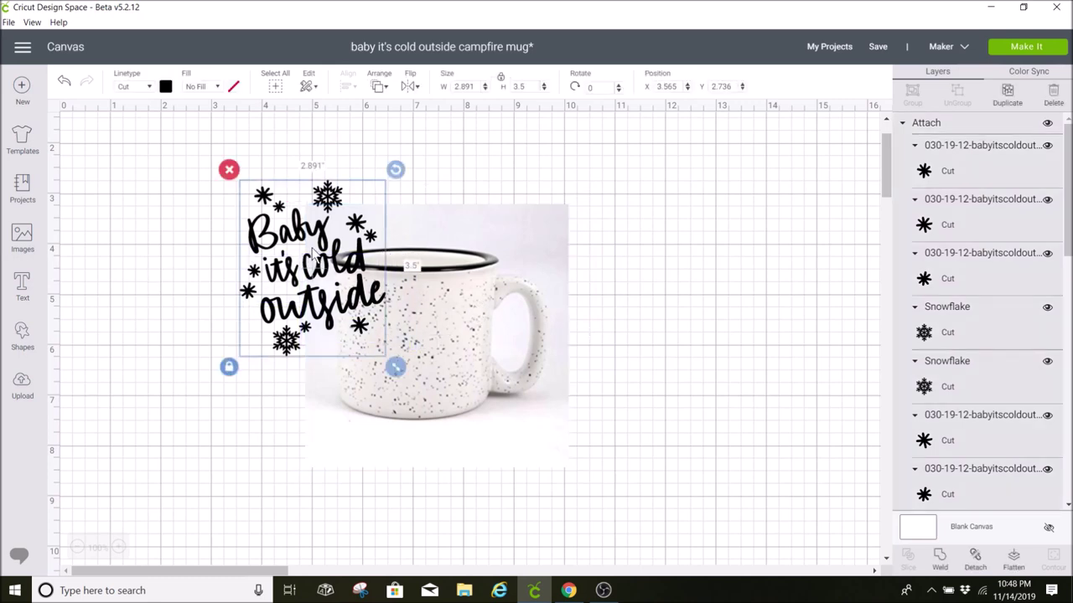
pyautogui.moveTo(314, 255); pyautogui.dragTo(413, 344)
# Enlarge and reposition the mug photo (8.194" square) so the lettering sits on its body
pyautogui.click(533, 345)
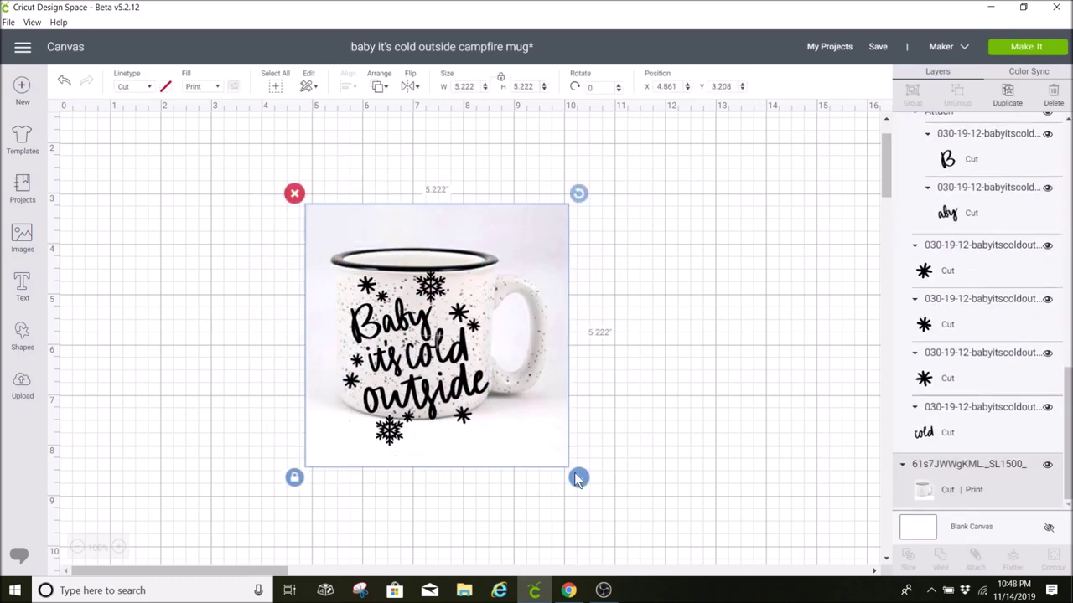
pyautogui.moveTo(578, 476); pyautogui.dragTo(662, 544)
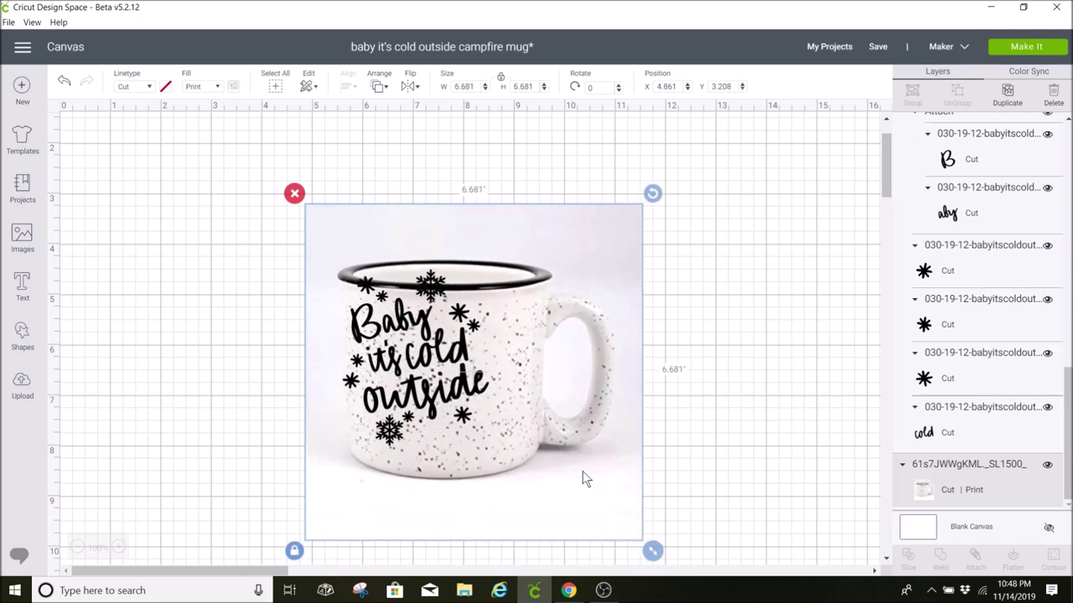
pyautogui.moveTo(596, 479); pyautogui.dragTo(574, 462)
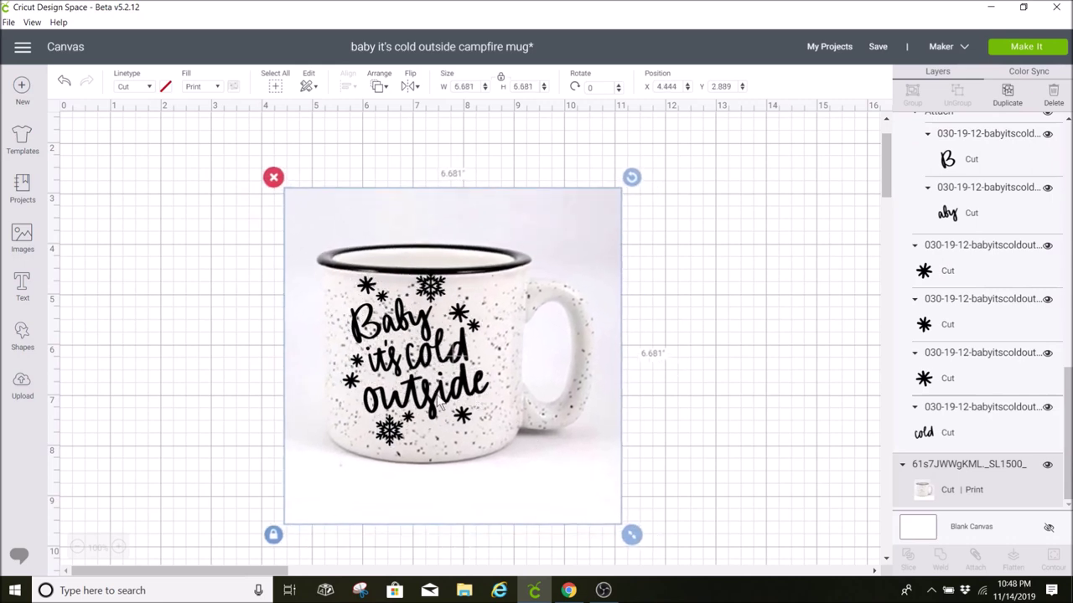
pyautogui.moveTo(567, 413); pyautogui.dragTo(564, 403)
pyautogui.moveTo(634, 529); pyautogui.dragTo(681, 548)
pyautogui.moveTo(604, 458); pyautogui.dragTo(600, 435)
pyautogui.scroll(-2, 624, 440)
pyautogui.moveTo(674, 485); pyautogui.dragTo(700, 506)
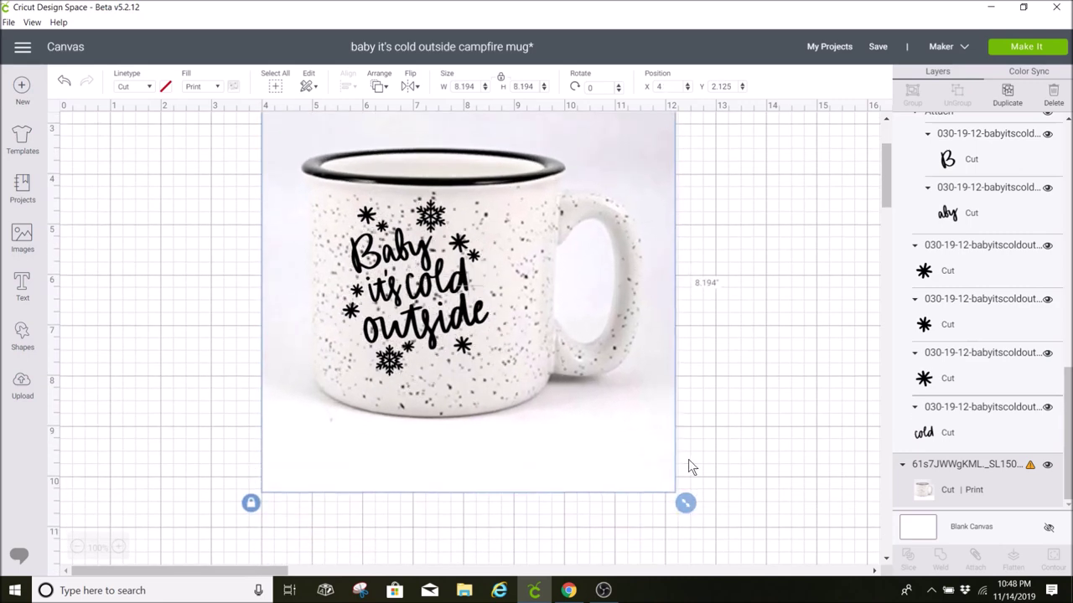
pyautogui.scroll(2, 688, 459)
pyautogui.moveTo(433, 367); pyautogui.dragTo(444, 384)
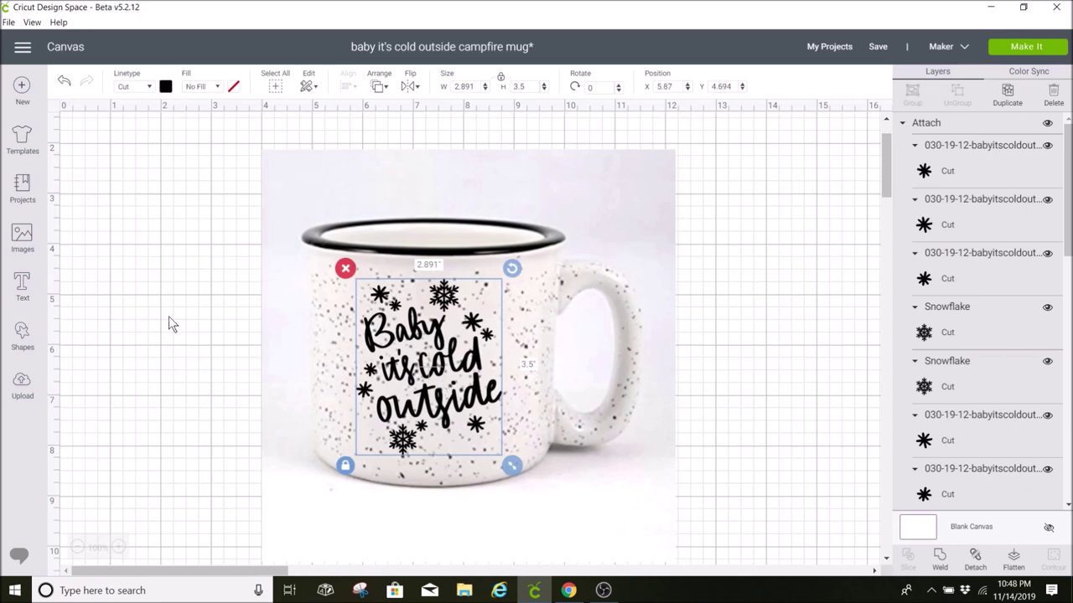
pyautogui.click(165, 298)
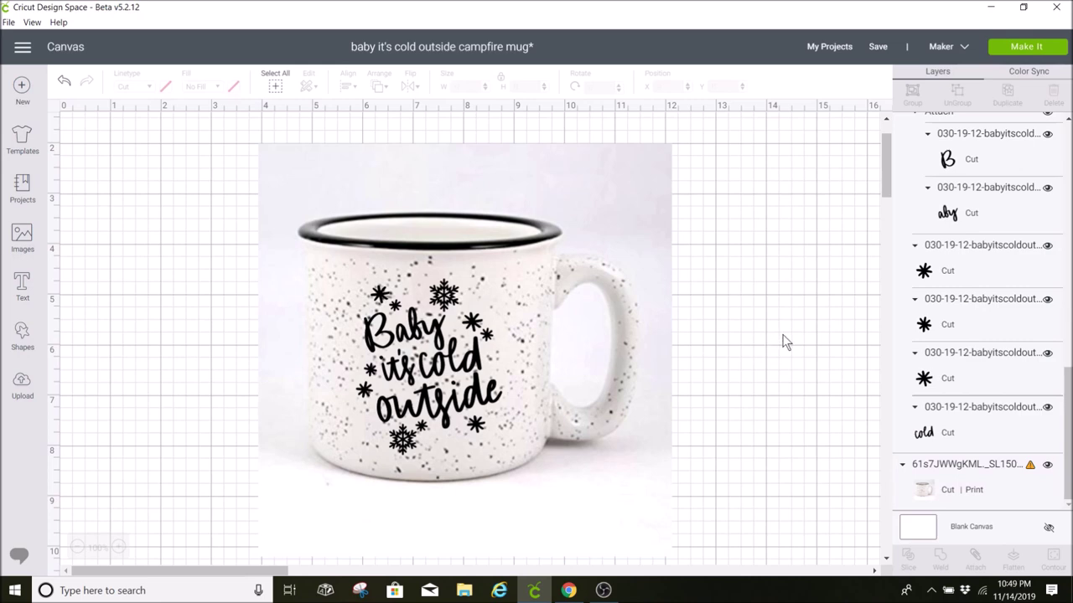
pyautogui.click(620, 238)
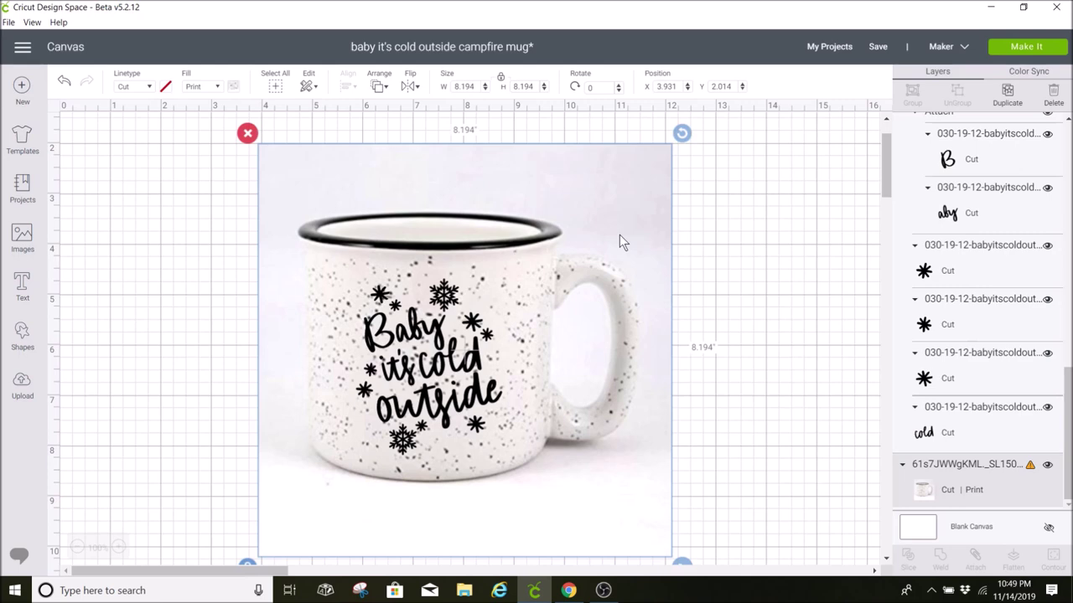
# Hide the mug photo layer and send the snowflake text design to the cutting mat
pyautogui.click(1047, 464)
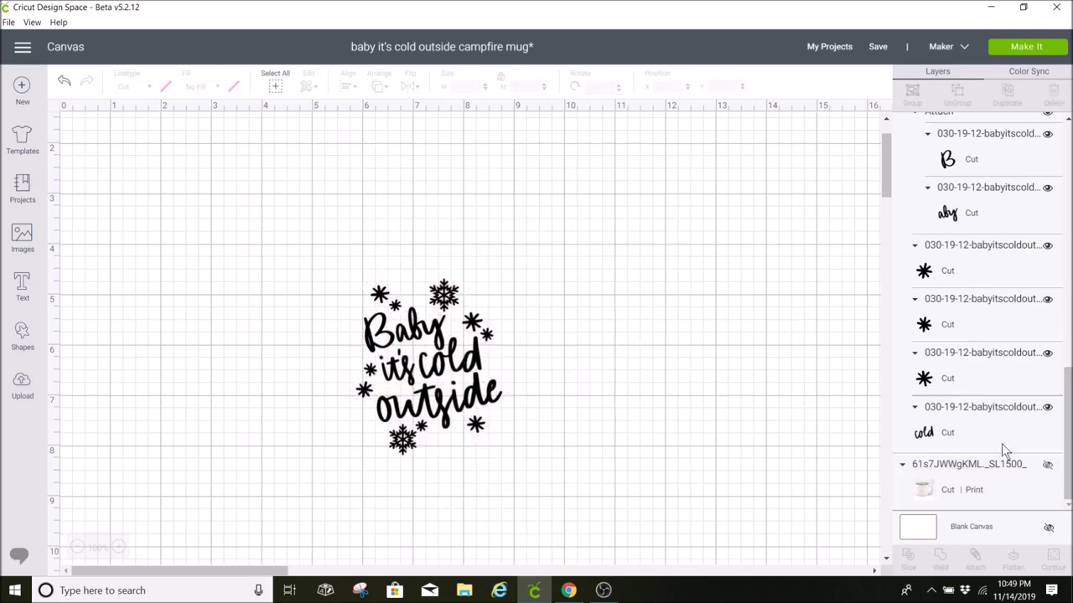
pyautogui.click(465, 368)
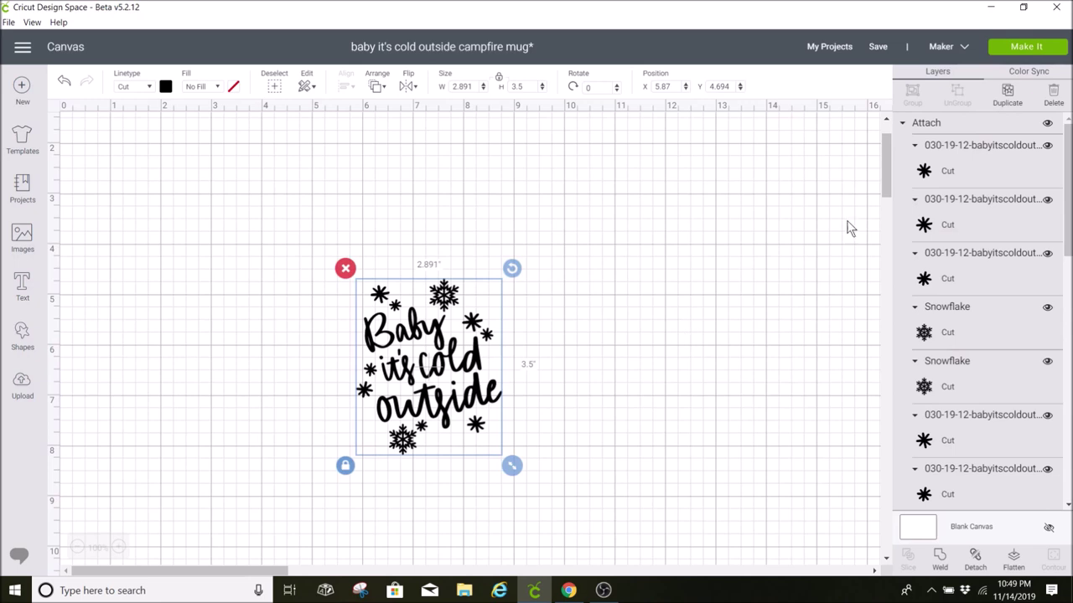
pyautogui.click(1027, 46)
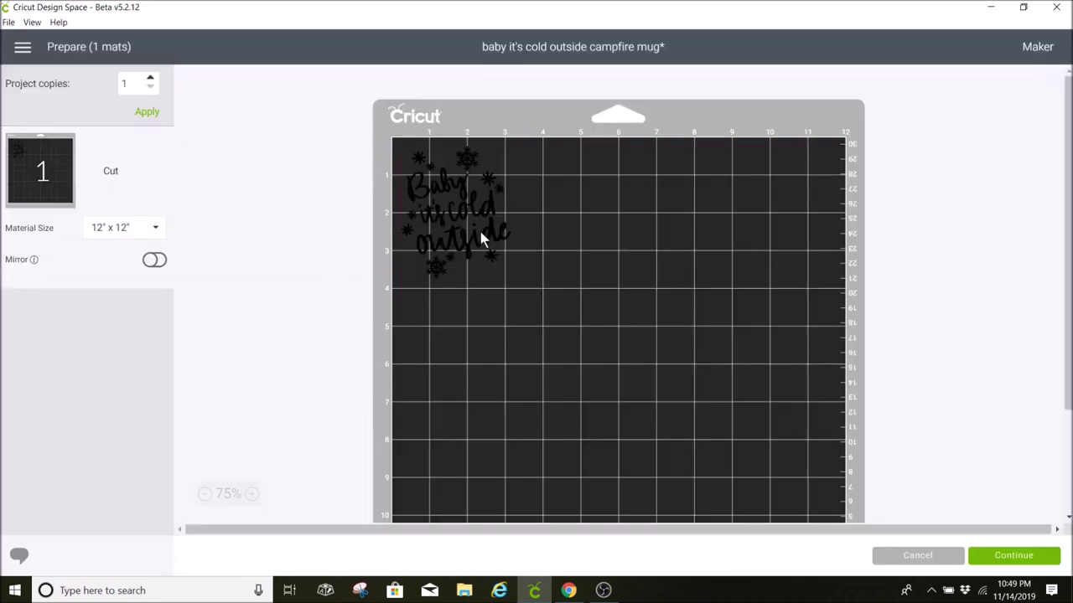
# Nudge the design on the mat, set the preview to 75%, continue, and choose Vinyl
pyautogui.moveTo(480, 239); pyautogui.dragTo(484, 243)
pyautogui.click(251, 493)
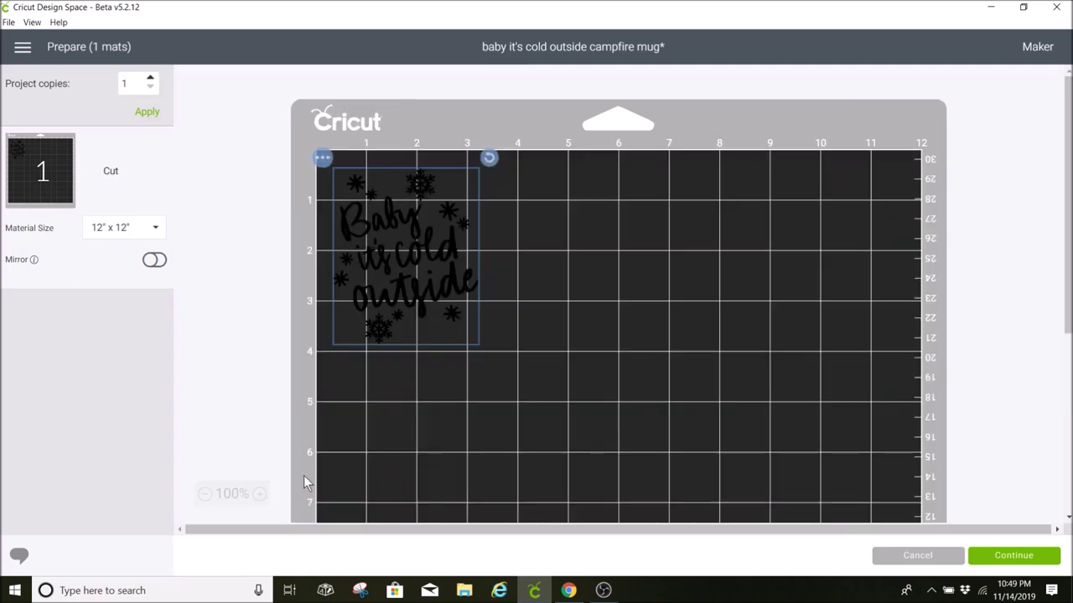
pyautogui.click(260, 494)
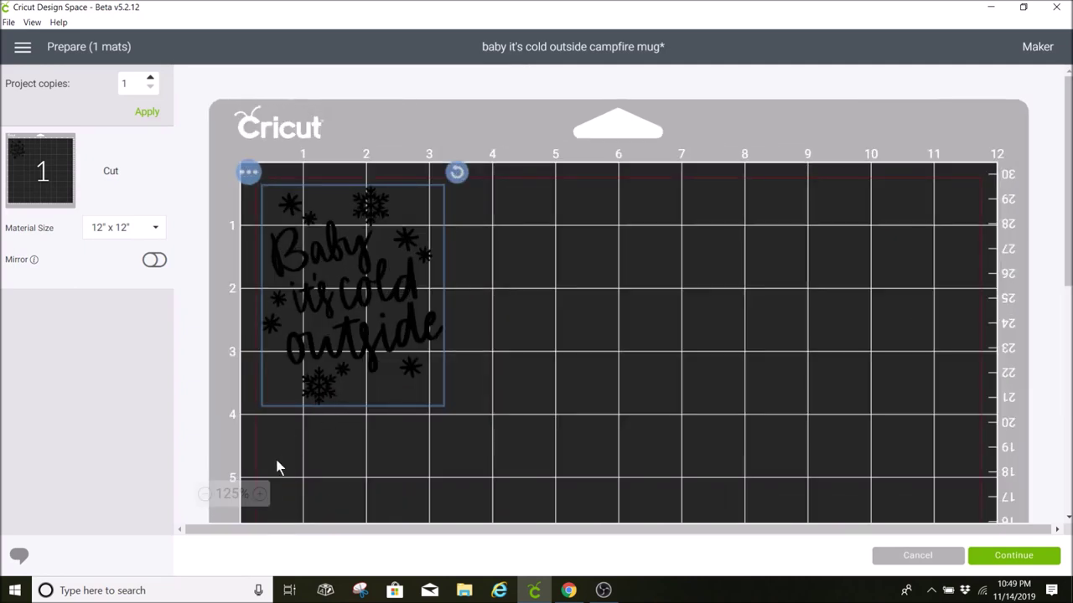
pyautogui.click(204, 493)
pyautogui.click(205, 494)
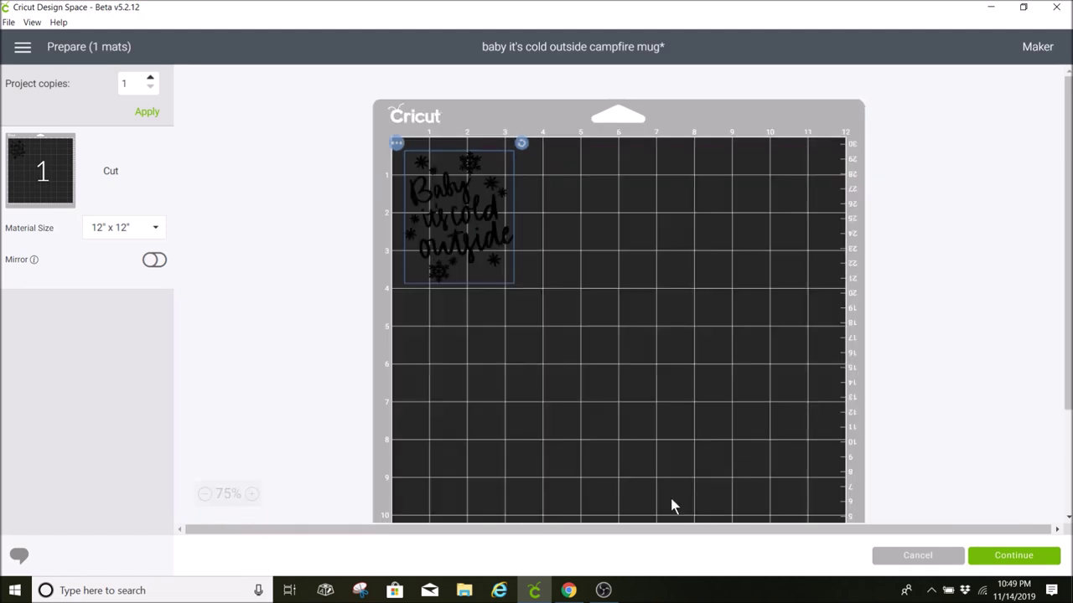
pyautogui.click(1024, 558)
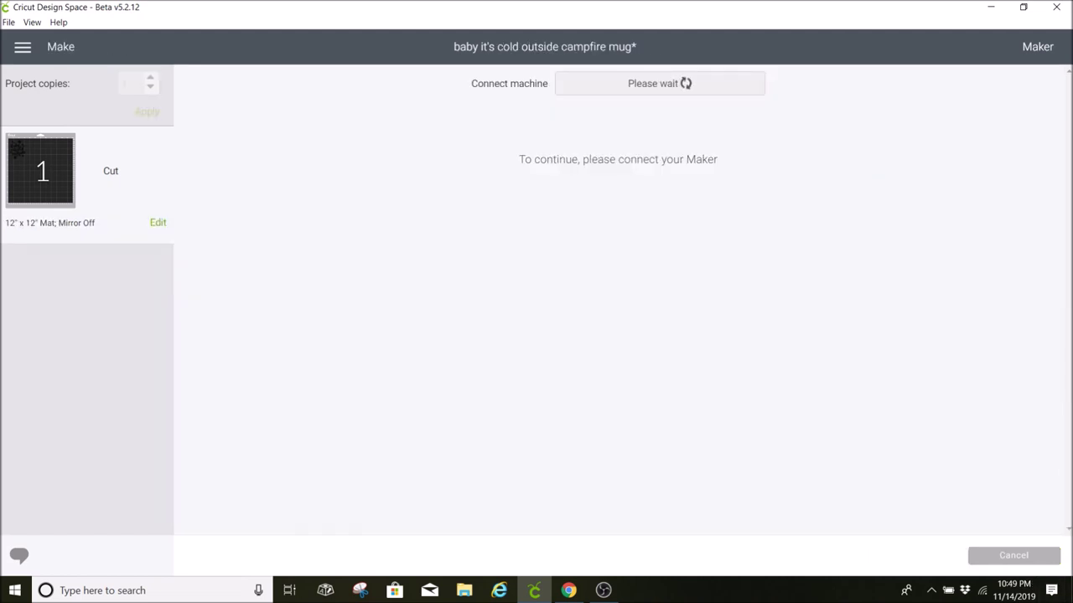
pyautogui.click(848, 242)
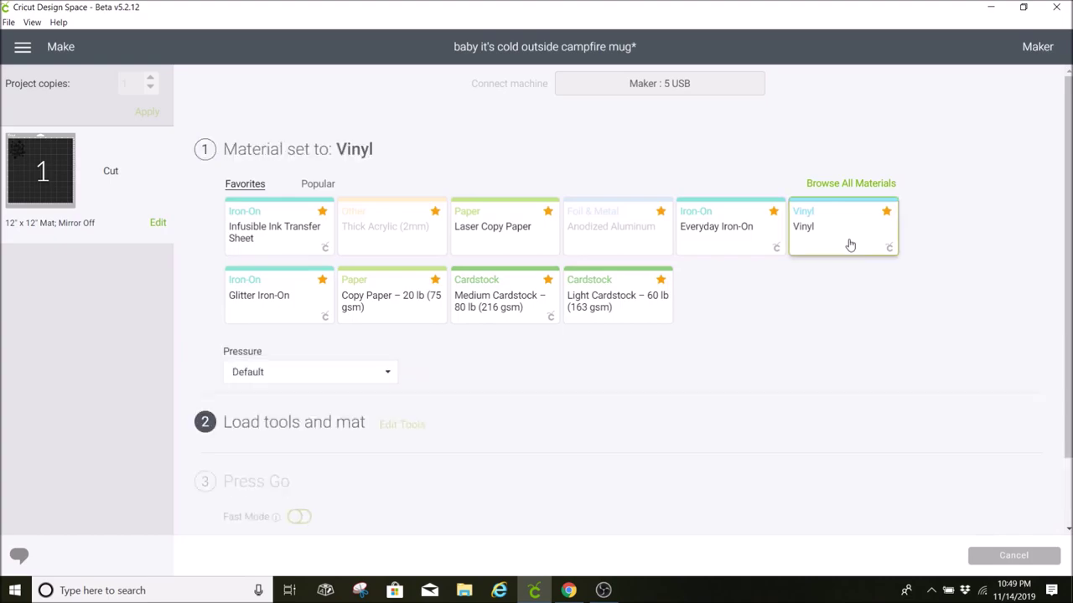